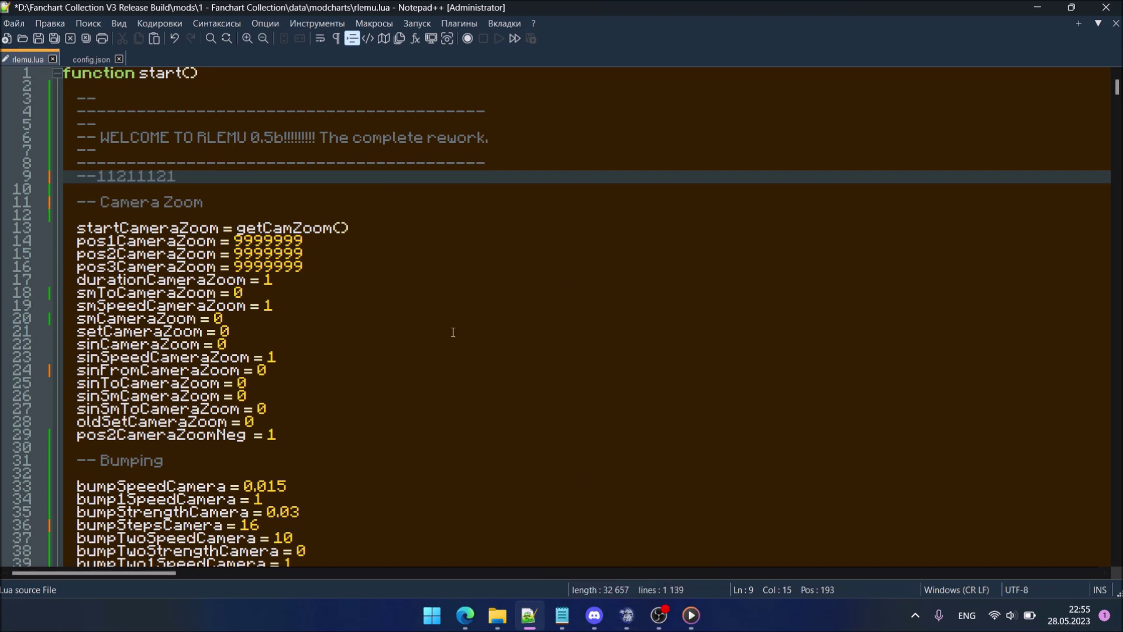
# Step: Bring the Leather Engine chart editor back in front of the rlemu.lua script
pyautogui.hotkey('alt', 'Tab')
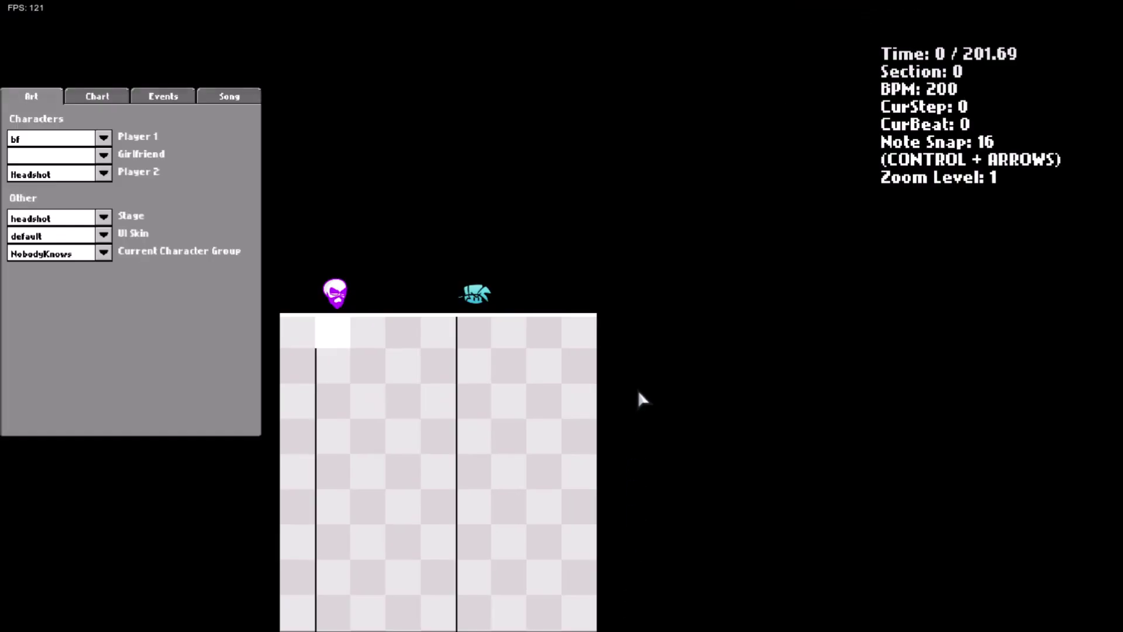
# Step: Playtest the Headshot chart on HARD, pause it, and return to rlemu.lua in Notepad++
pyautogui.press('Return')
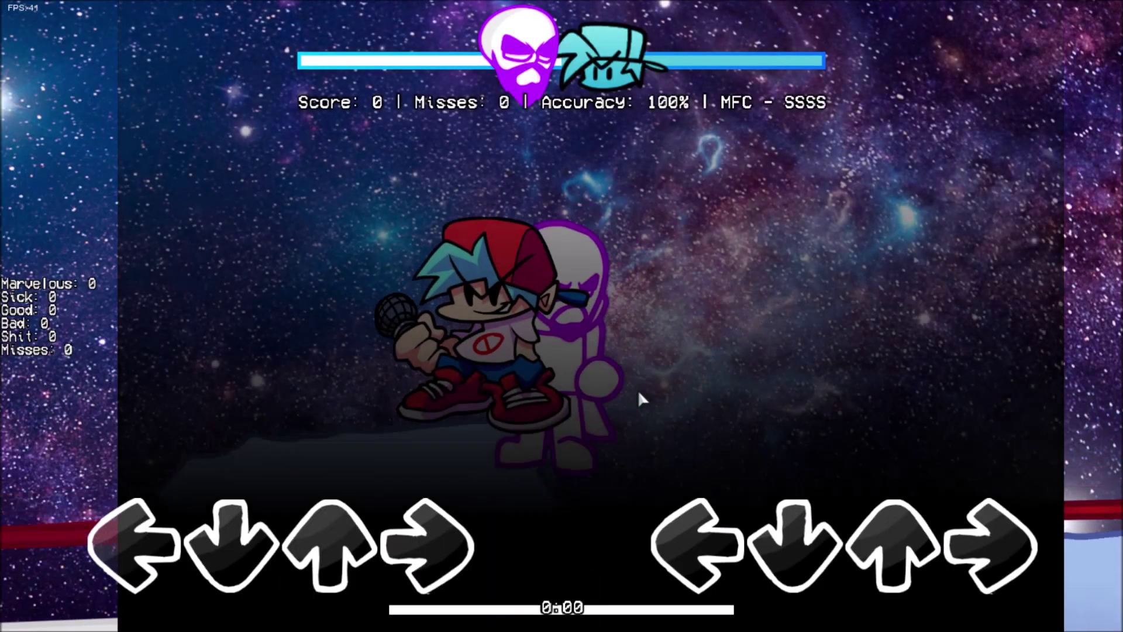
pyautogui.press('Return')
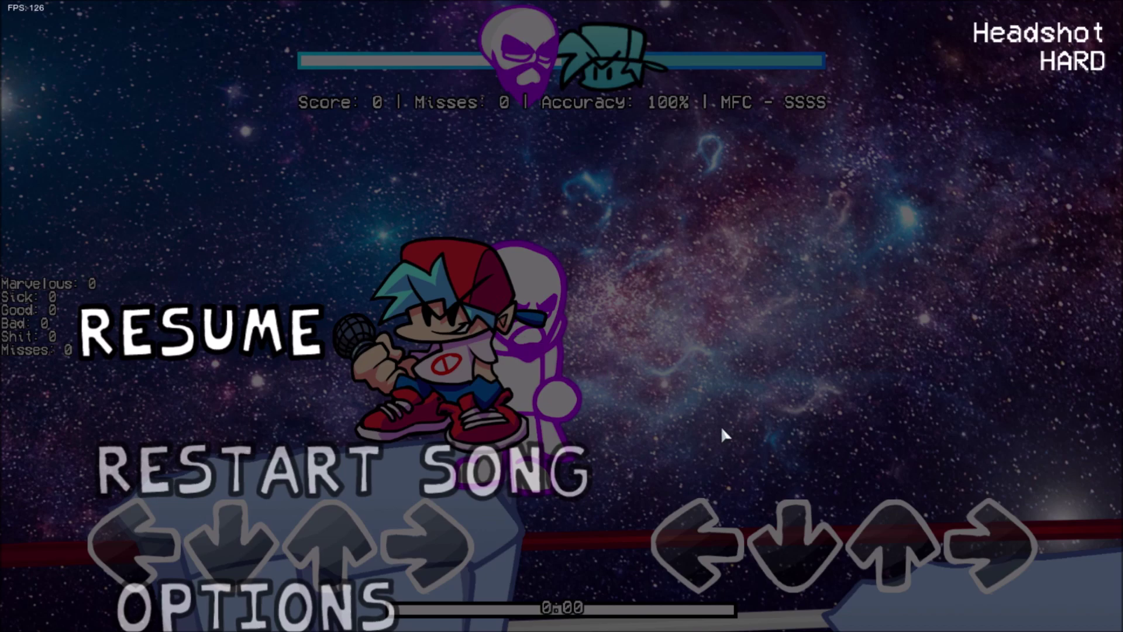
pyautogui.press('super')
pyautogui.click(1035, 34)
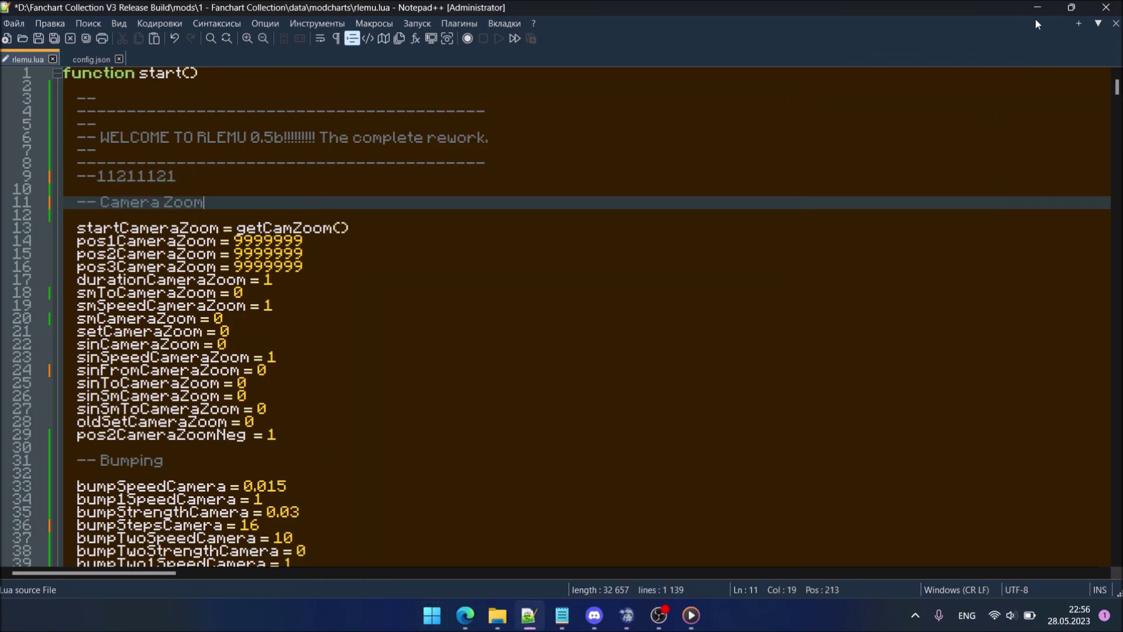
# Step: In the mod's data > character data folder, select the BFXBlueMatt folder
pyautogui.click(1038, 7)
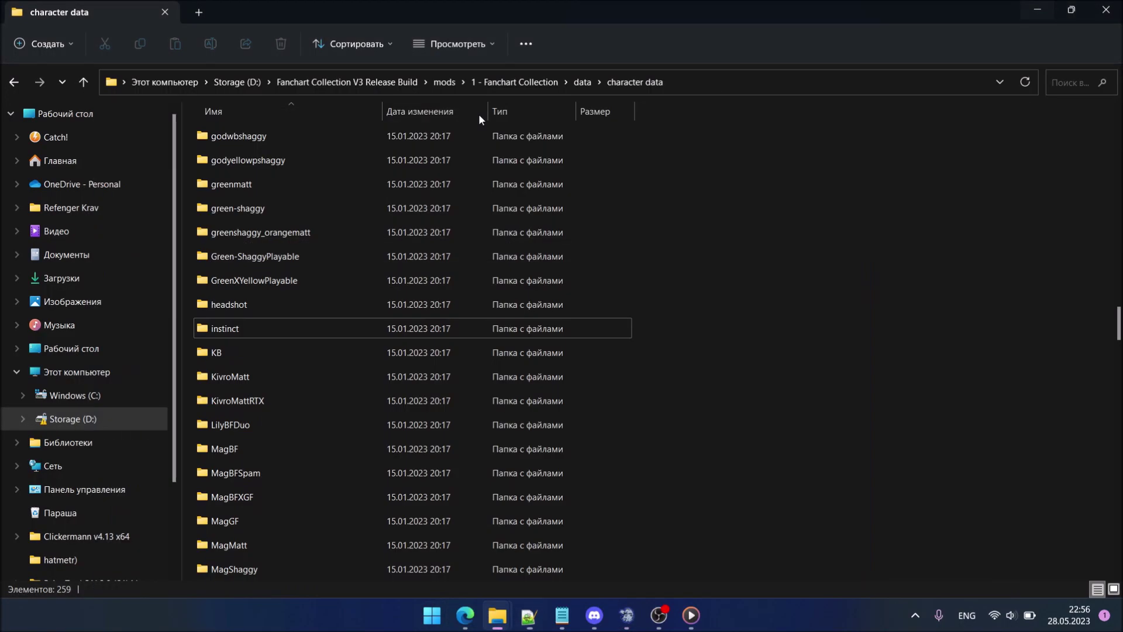
pyautogui.click(499, 84)
pyautogui.doubleClick(221, 162)
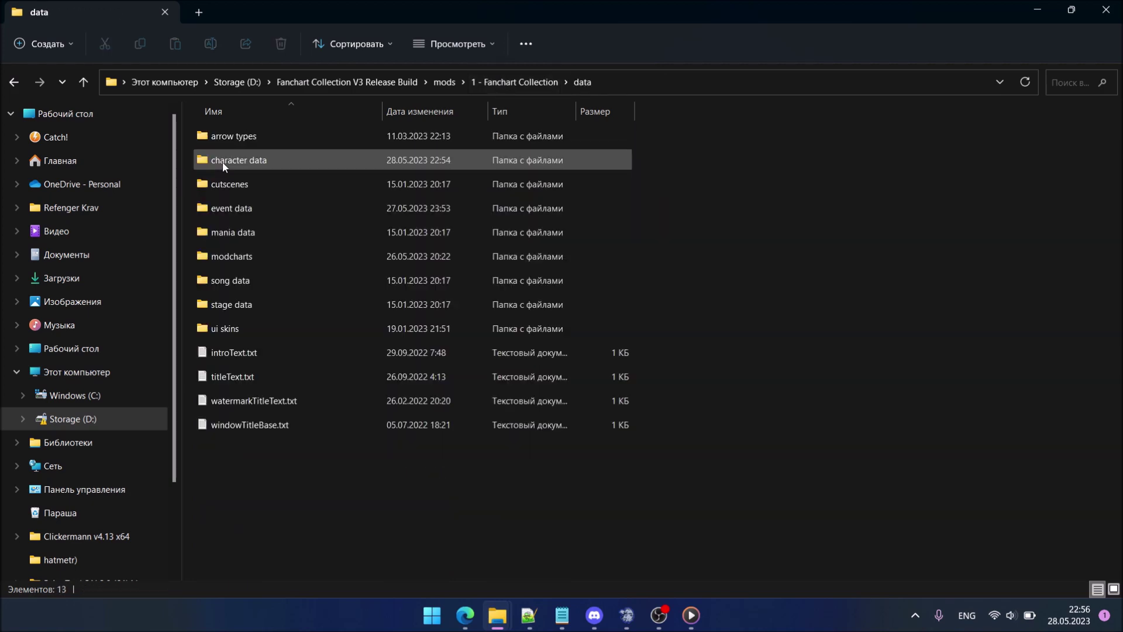
pyautogui.doubleClick(239, 157)
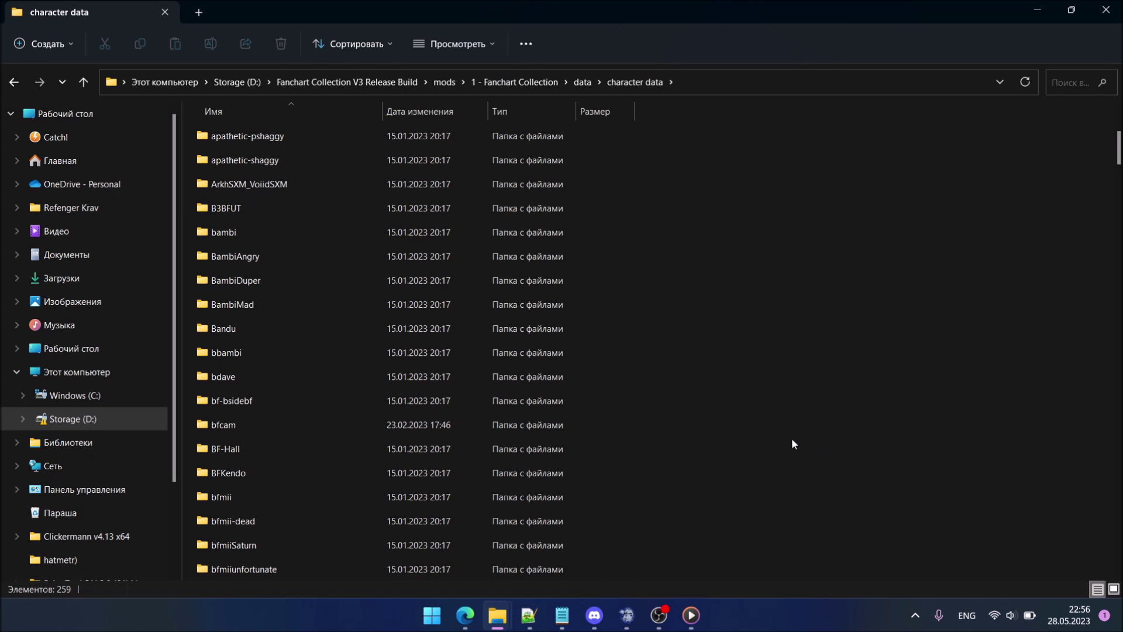
pyautogui.scroll(-3, 740, 410)
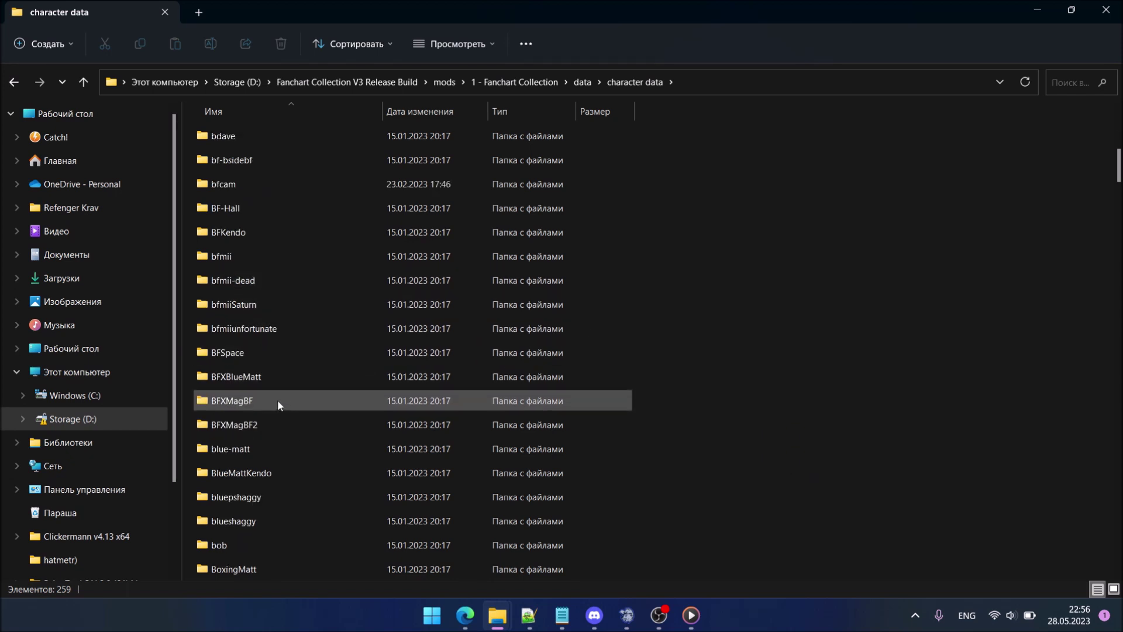
pyautogui.click(248, 380)
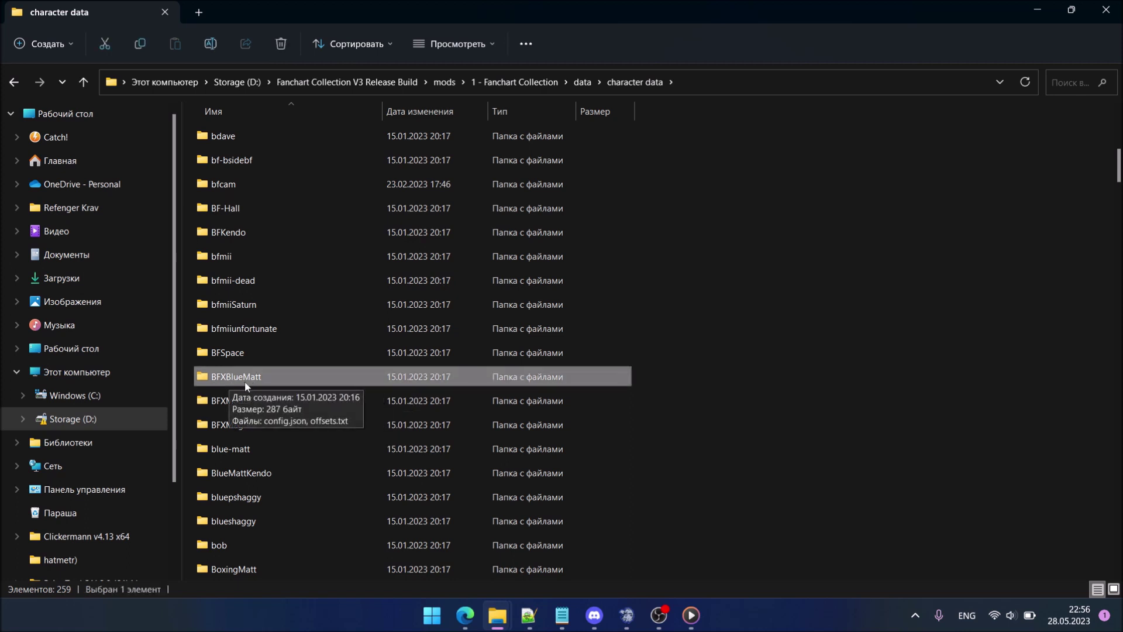
# Step: Duplicate BFXBlueMatt, rename the copy HeadshotCam, and open it
pyautogui.click(139, 44)
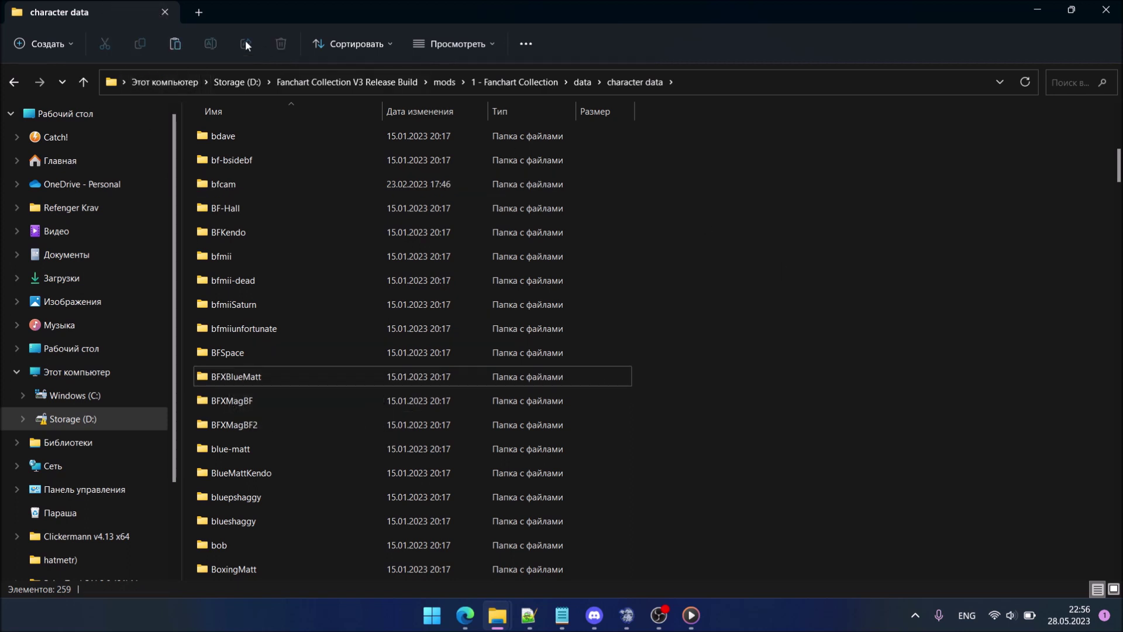
pyautogui.hotkey('ctrl', 'v')
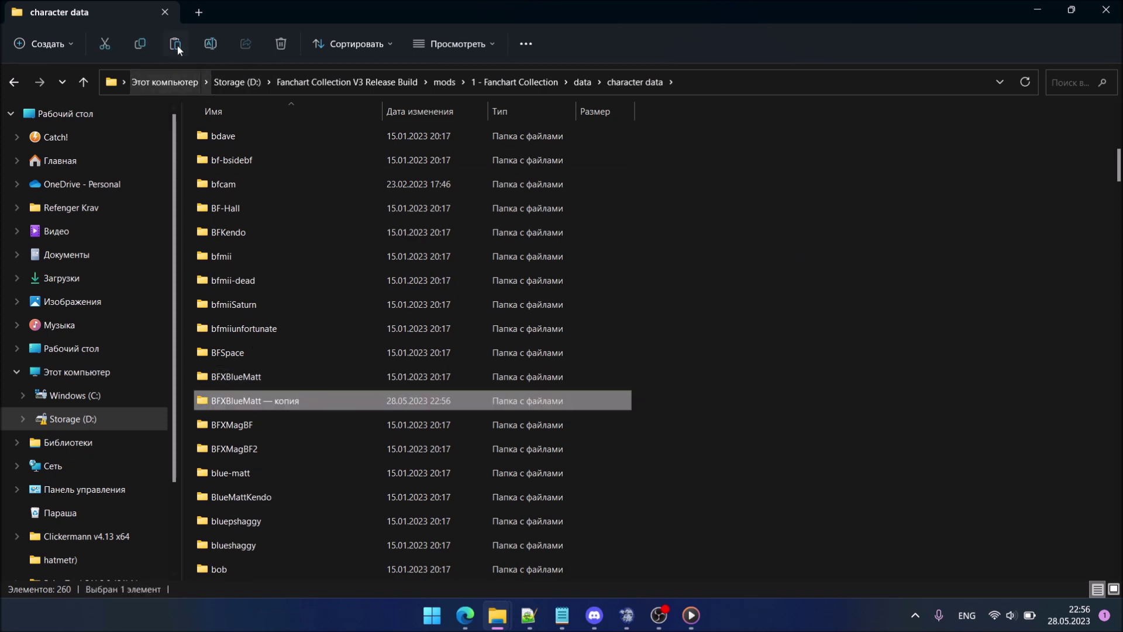
pyautogui.click(210, 43)
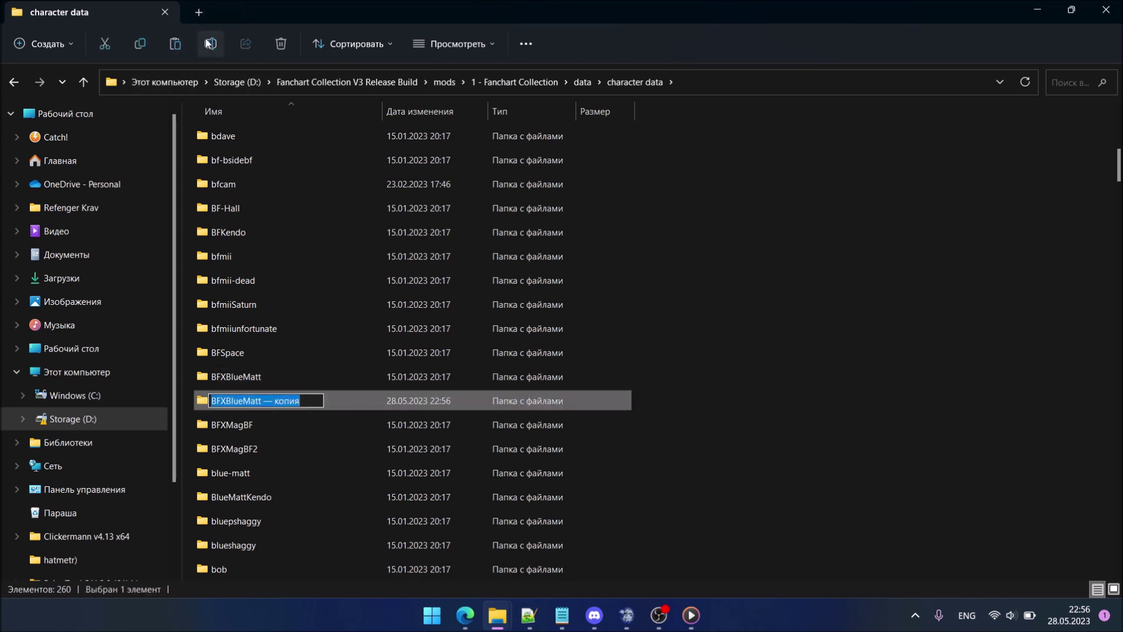
pyautogui.write('Headshot')
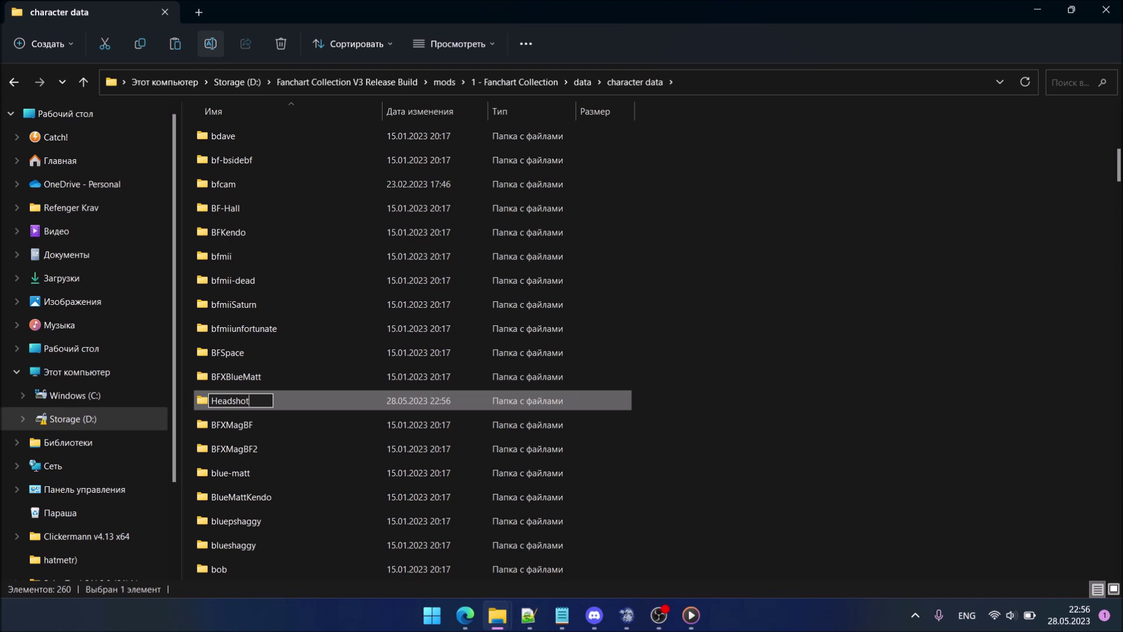
pyautogui.write('Cam')
pyautogui.press('Return')
pyautogui.doubleClick(255, 573)
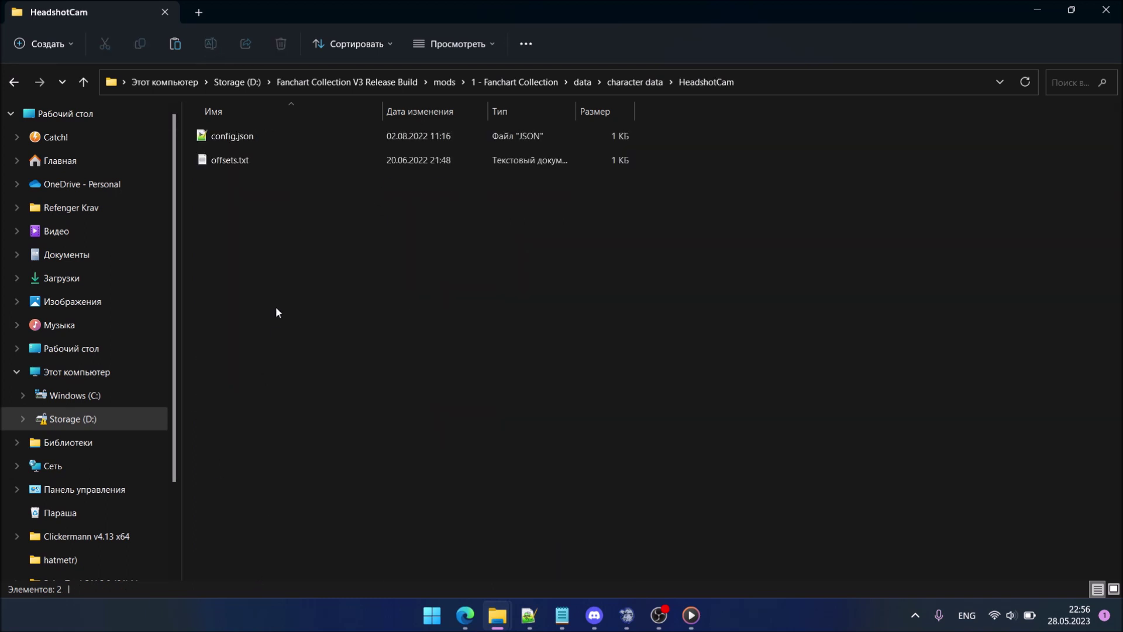
# Step: Open HeadshotCam's config.json and set cameraOffset to [0,0]
pyautogui.doubleClick(245, 140)
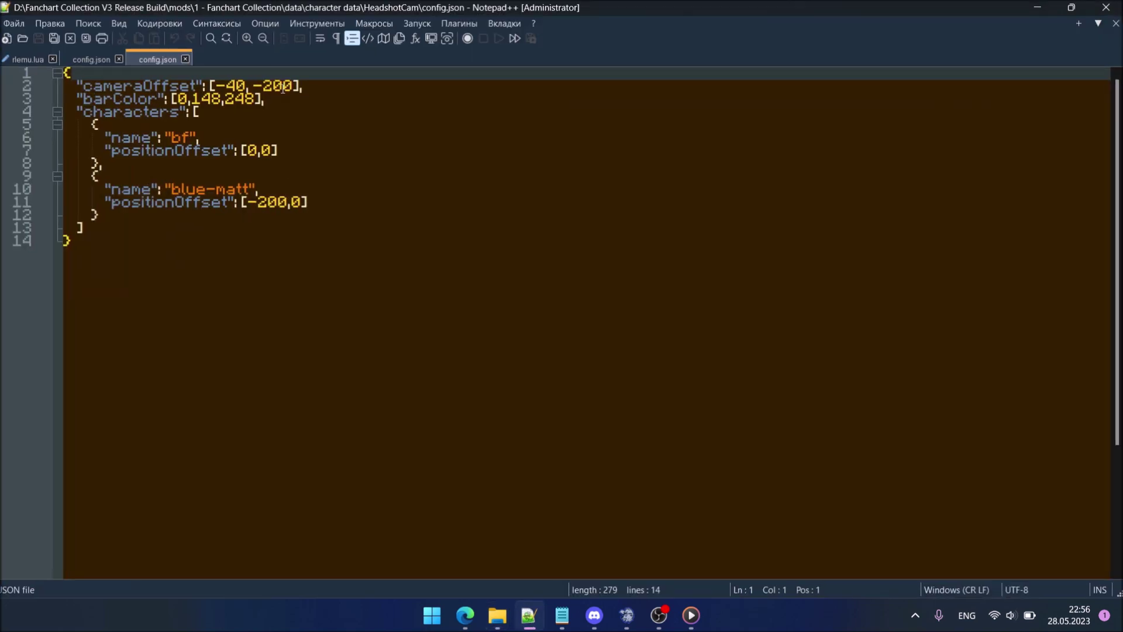
pyautogui.click(328, 88)
pyautogui.press('BackSpace')
pyautogui.press('BackSpace')
pyautogui.press('Delete')
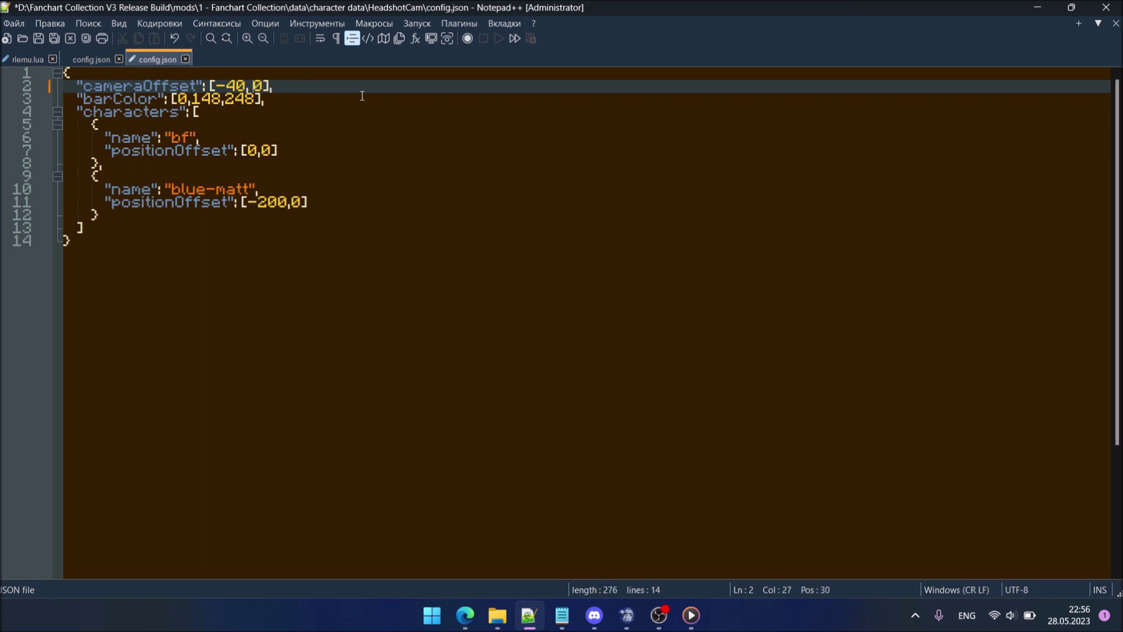
pyautogui.press('BackSpace')
pyautogui.press('BackSpace')
# Step: Change barColor to white, [255,255,255]
pyautogui.click(350, 134)
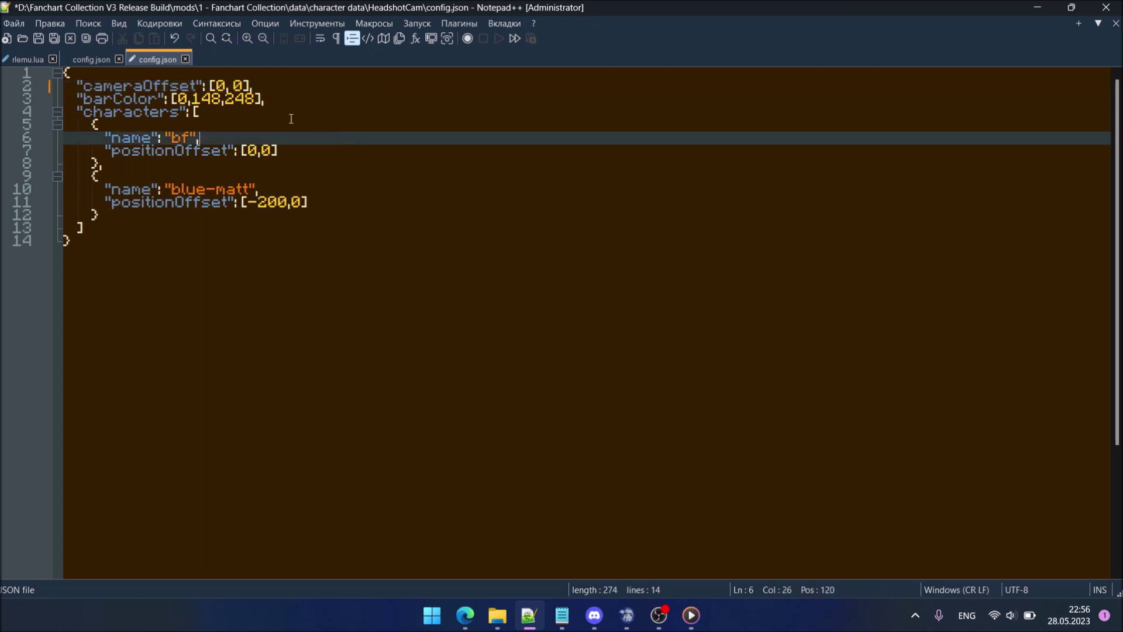
pyautogui.click(258, 103)
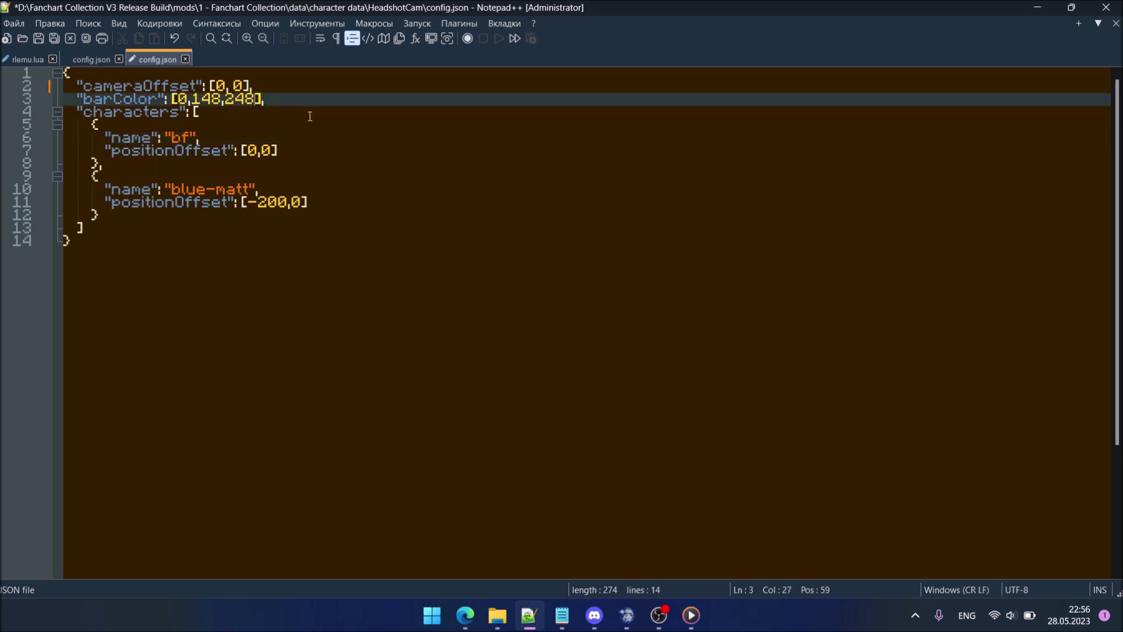
pyautogui.press('Left')
pyautogui.press('BackSpace')
pyautogui.press('BackSpace')
pyautogui.write('55')
pyautogui.press('BackSpace')
pyautogui.press('BackSpace')
pyautogui.press('BackSpace')
pyautogui.write('3')
pyautogui.press('BackSpace')
pyautogui.write('255')
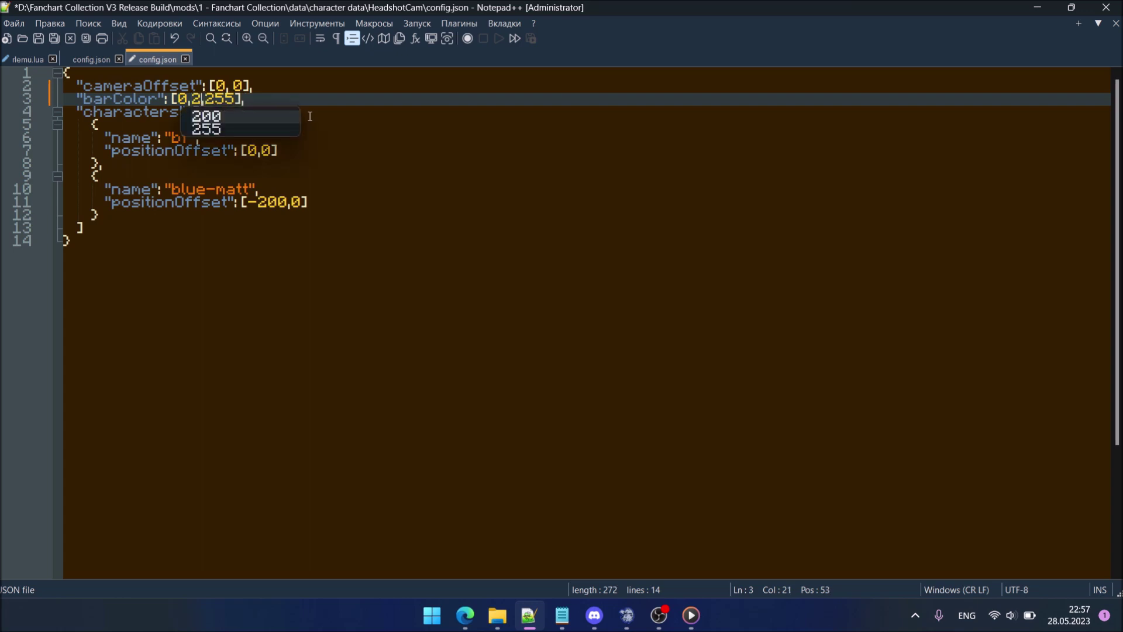
pyautogui.press('Left')
pyautogui.press('Left')
pyautogui.press('Left')
pyautogui.press('BackSpace')
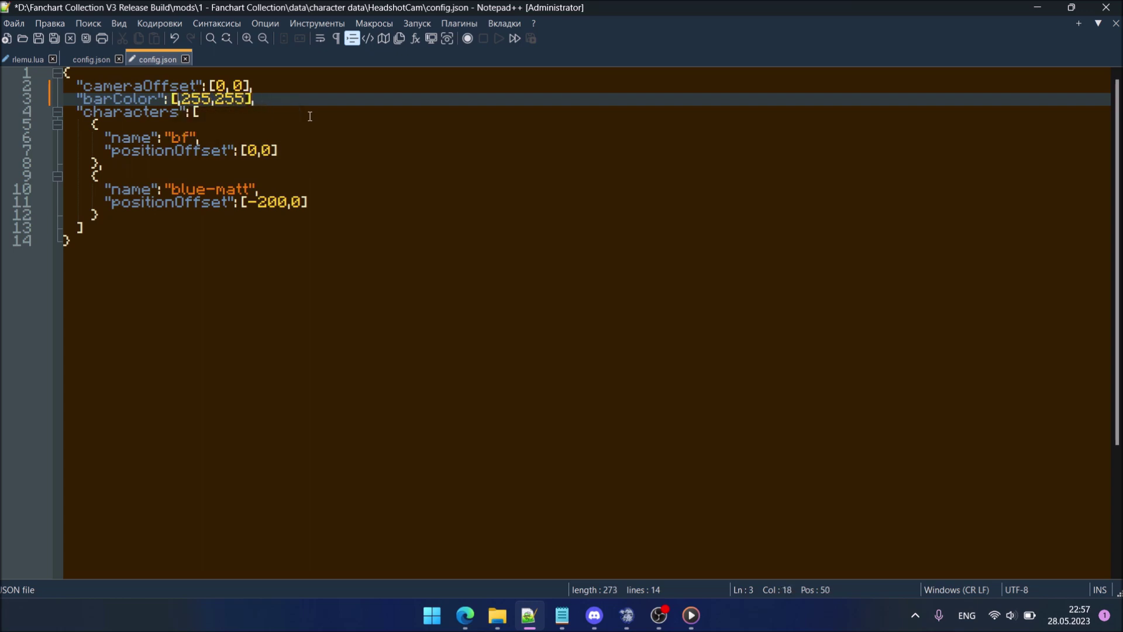
pyautogui.write('255')
pyautogui.click(523, 258)
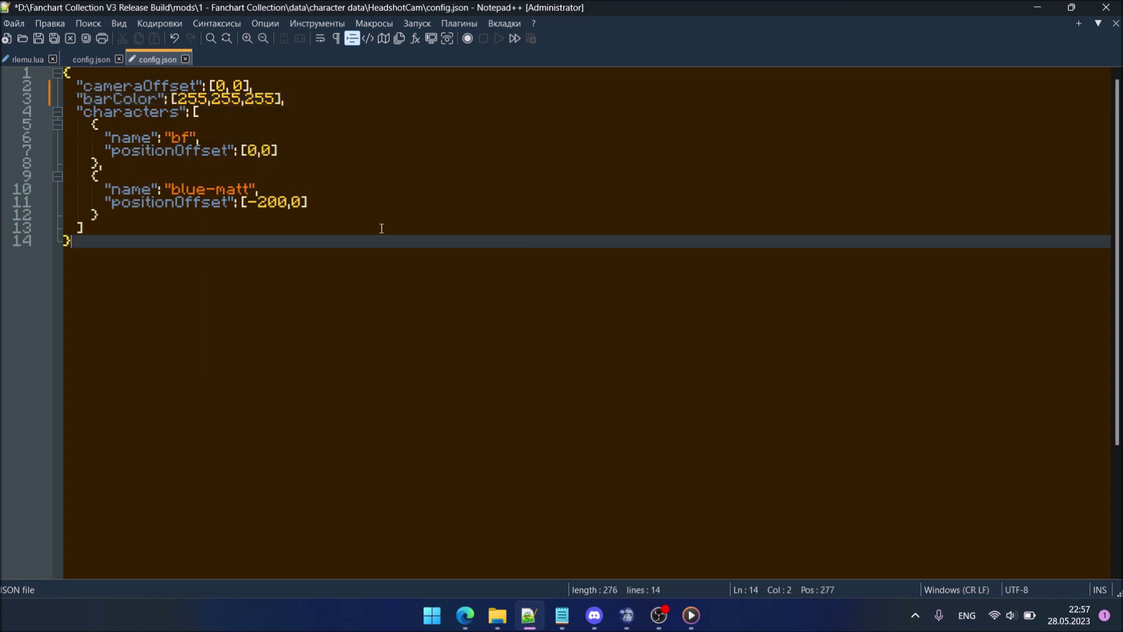
# Step: Name the first character Headshot, blank the second name, set its positionOffset to [0,0], and save
pyautogui.click(192, 132)
pyautogui.press('BackSpace')
pyautogui.press('BackSpace')
pyautogui.write('Hea')
pyautogui.write('dsh')
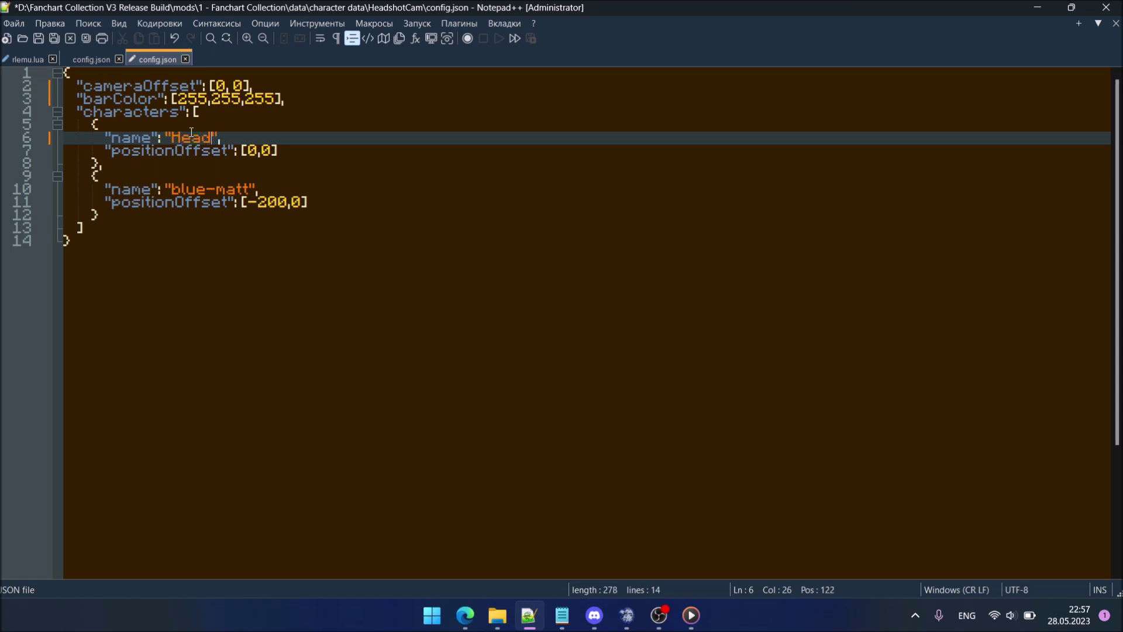
pyautogui.write('ot')
pyautogui.click(248, 189)
pyautogui.press('BackSpace')
pyautogui.press('BackSpace')
pyautogui.press('BackSpace')
pyautogui.press('BackSpace')
pyautogui.press('BackSpace')
pyautogui.press('BackSpace')
pyautogui.press('BackSpace')
pyautogui.press('BackSpace')
pyautogui.press('BackSpace')
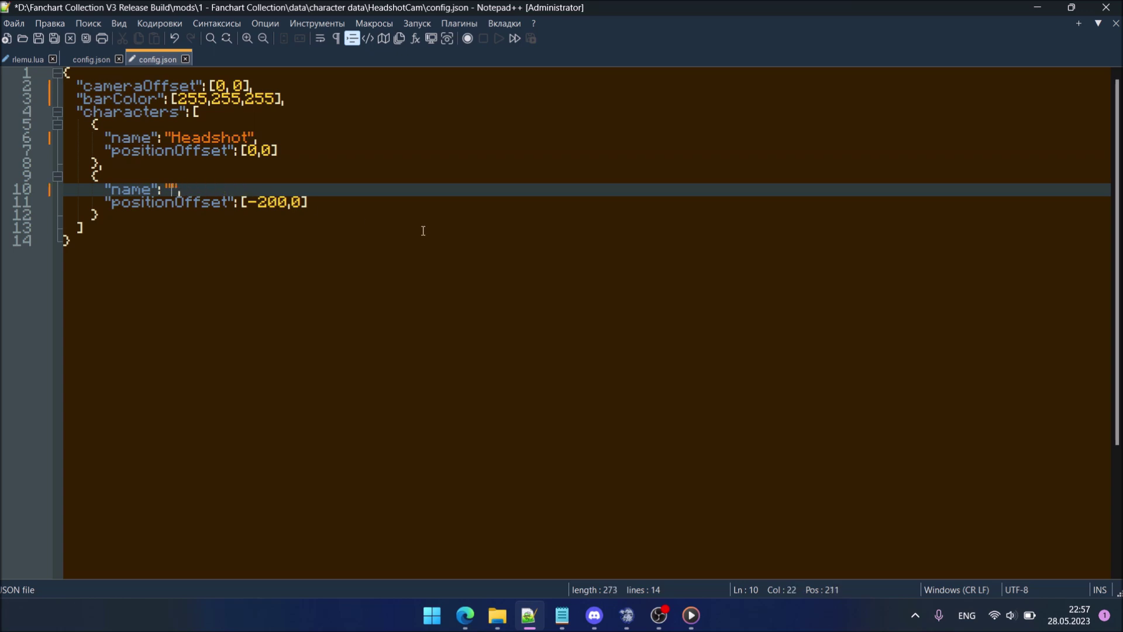
pyautogui.click(173, 215)
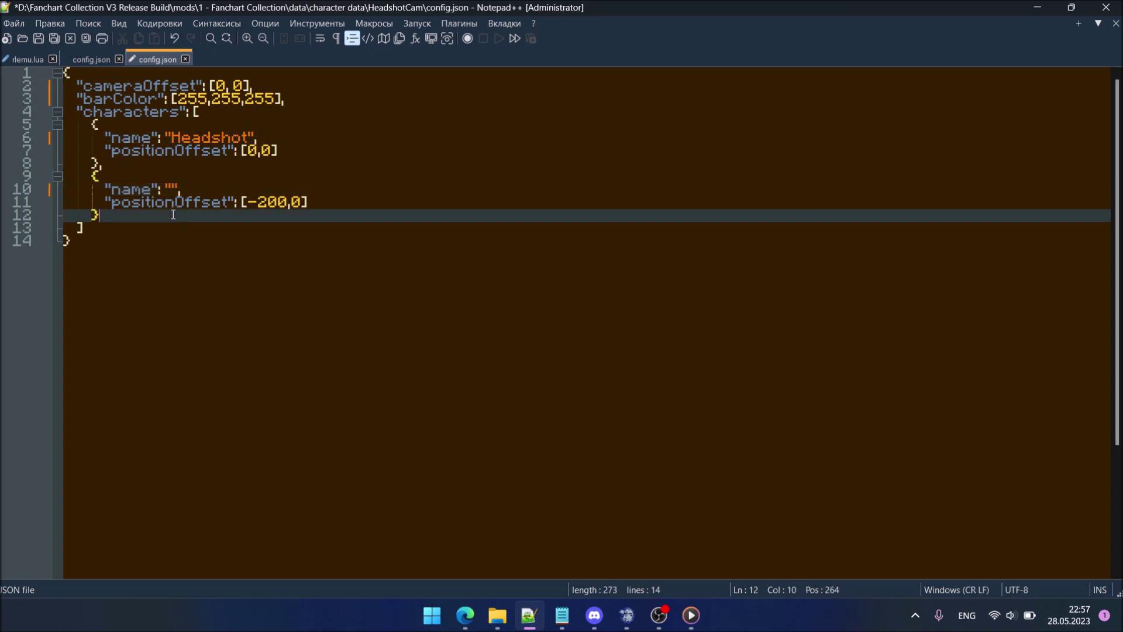
pyautogui.click(276, 203)
pyautogui.press('BackSpace')
pyautogui.press('BackSpace')
pyautogui.press('BackSpace')
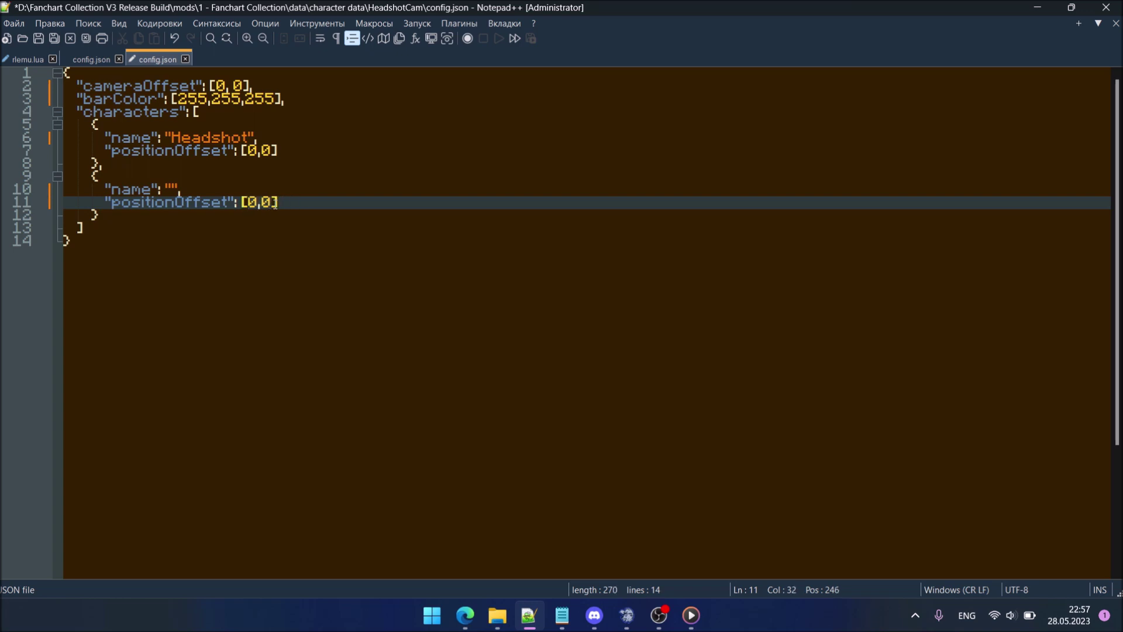
pyautogui.click(268, 169)
pyautogui.hotkey('ctrl', 's')
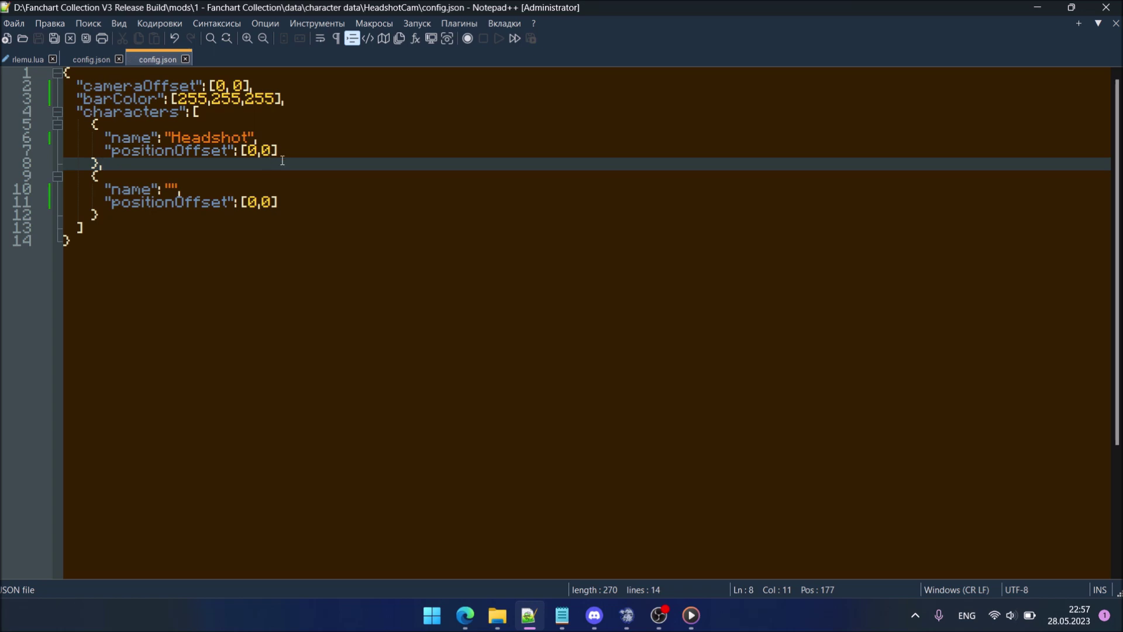
pyautogui.click(1038, 7)
# Step: In images > icons, select the headshot-icons.png file
pyautogui.click(519, 82)
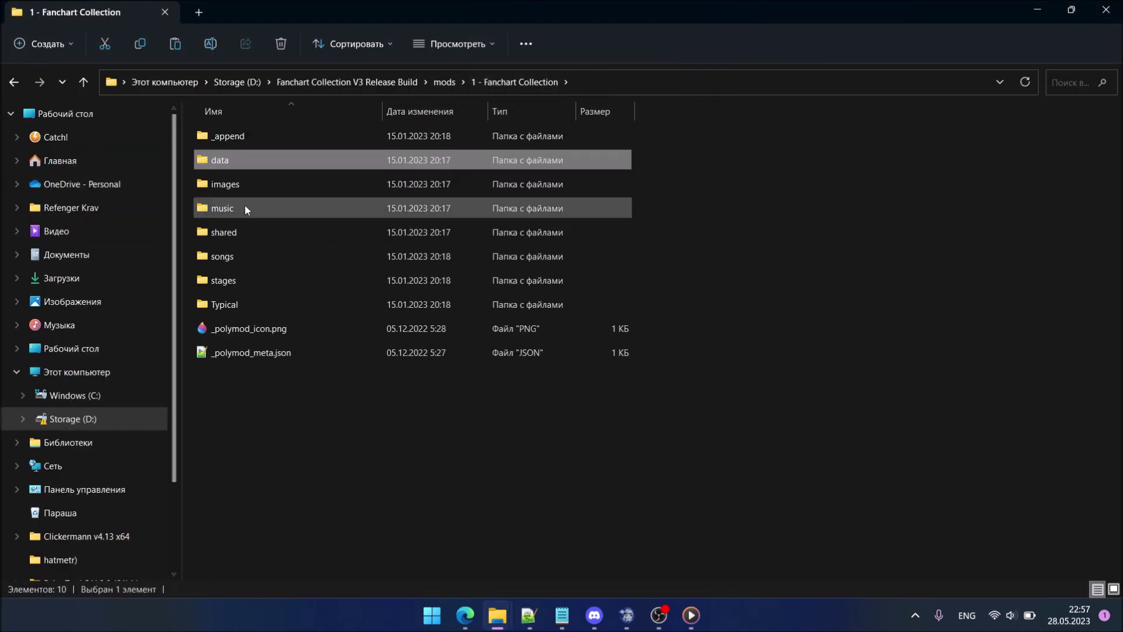
pyautogui.click(245, 187)
pyautogui.doubleClick(246, 187)
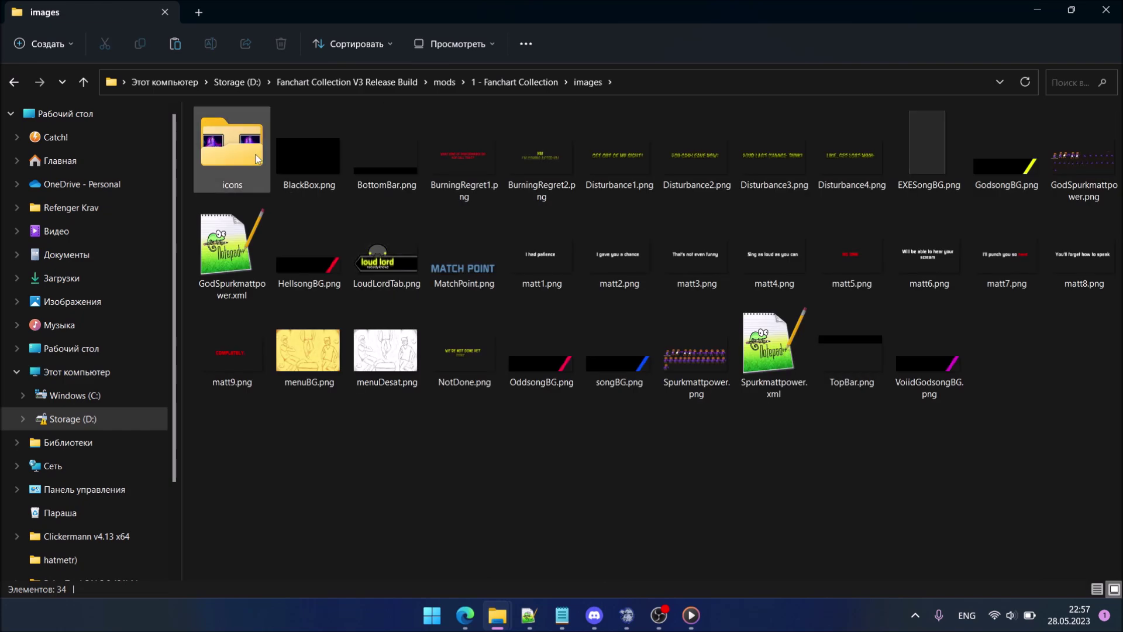
pyautogui.doubleClick(226, 165)
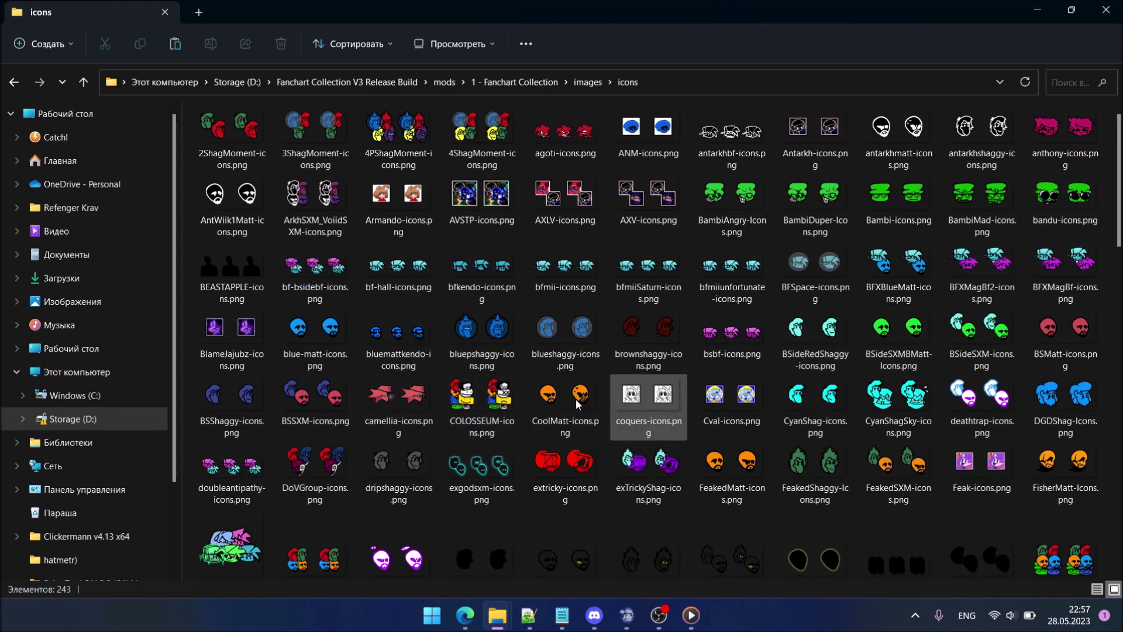
pyautogui.scroll(-1, 1117, 228)
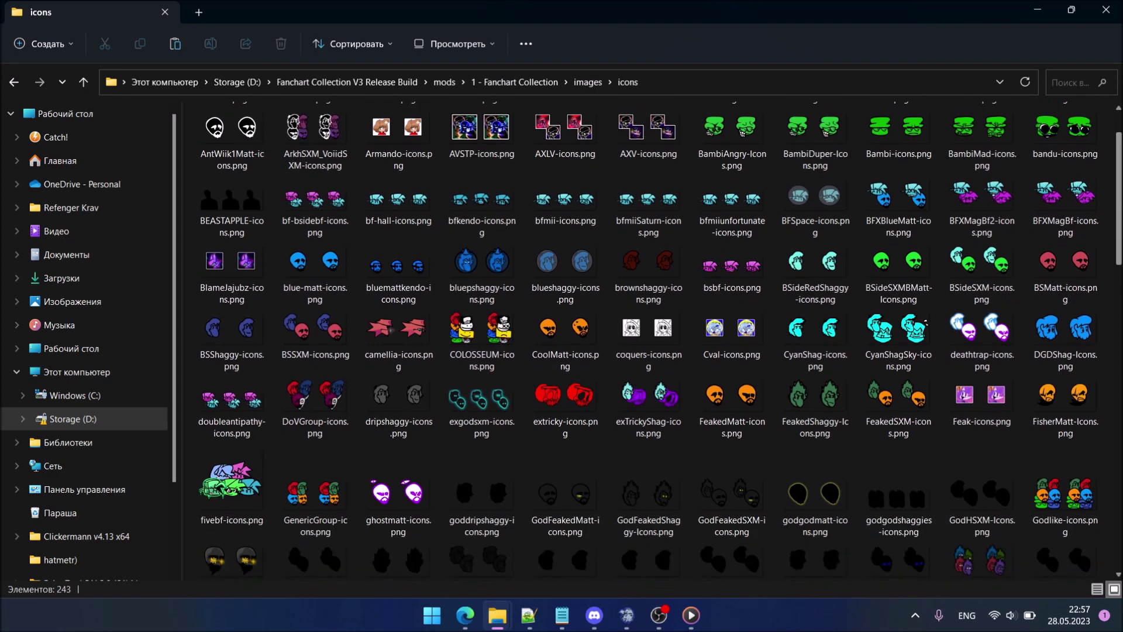
pyautogui.scroll(-1, 1115, 249)
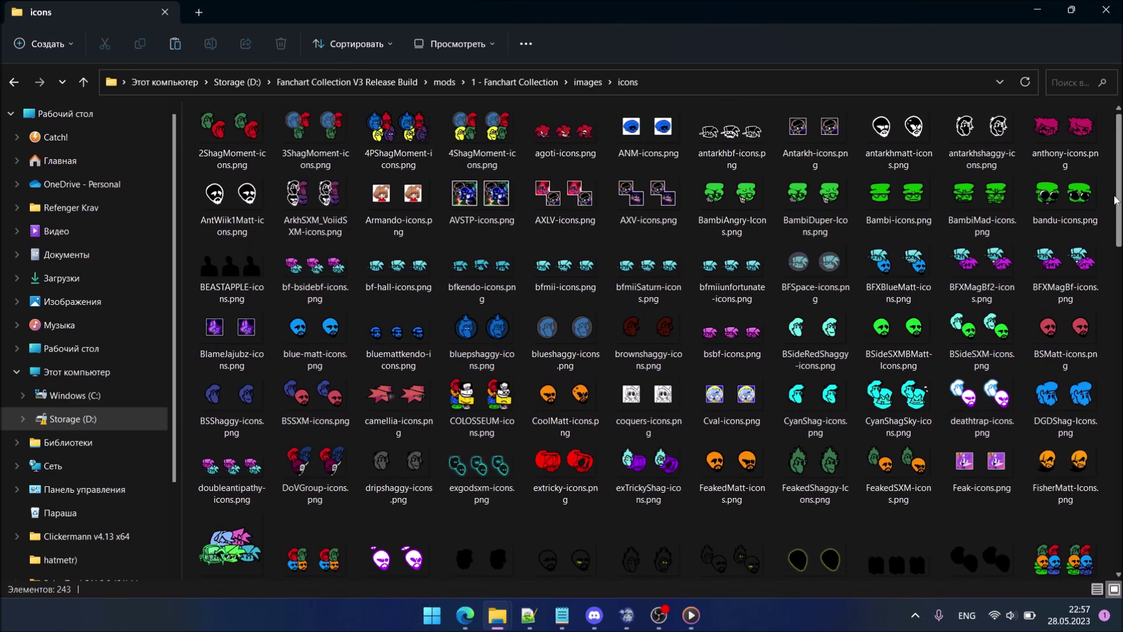
pyautogui.scroll(-6, 1116, 249)
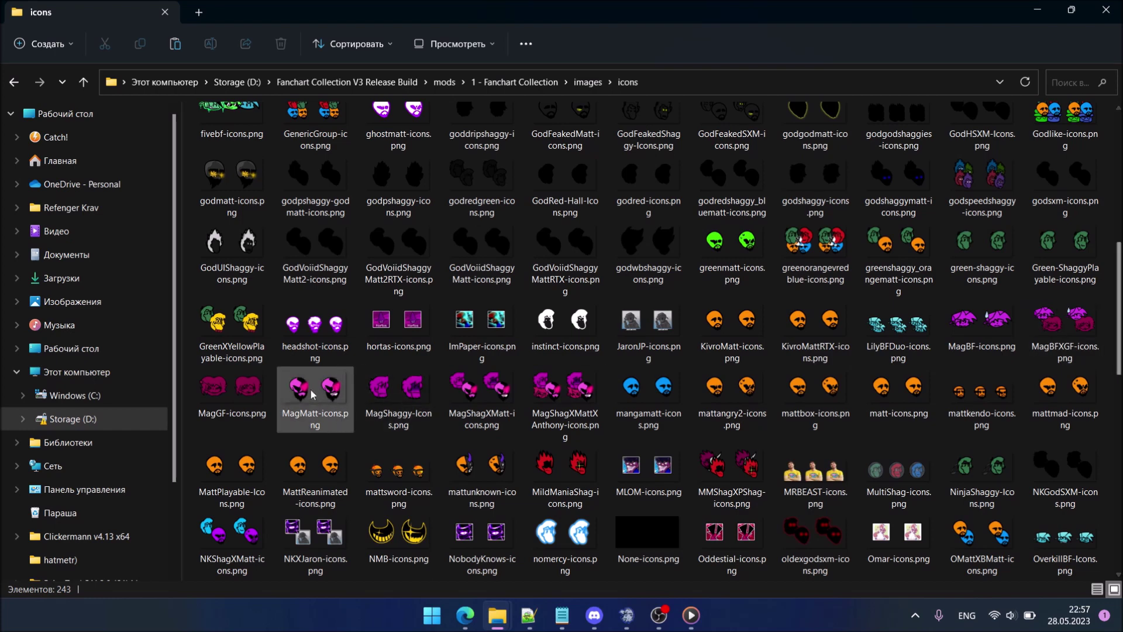
pyautogui.click(297, 338)
# Step: Rename it to HeadshotCam-icons.png and go back to the 1 - Fanchart Collection folder
pyautogui.click(211, 44)
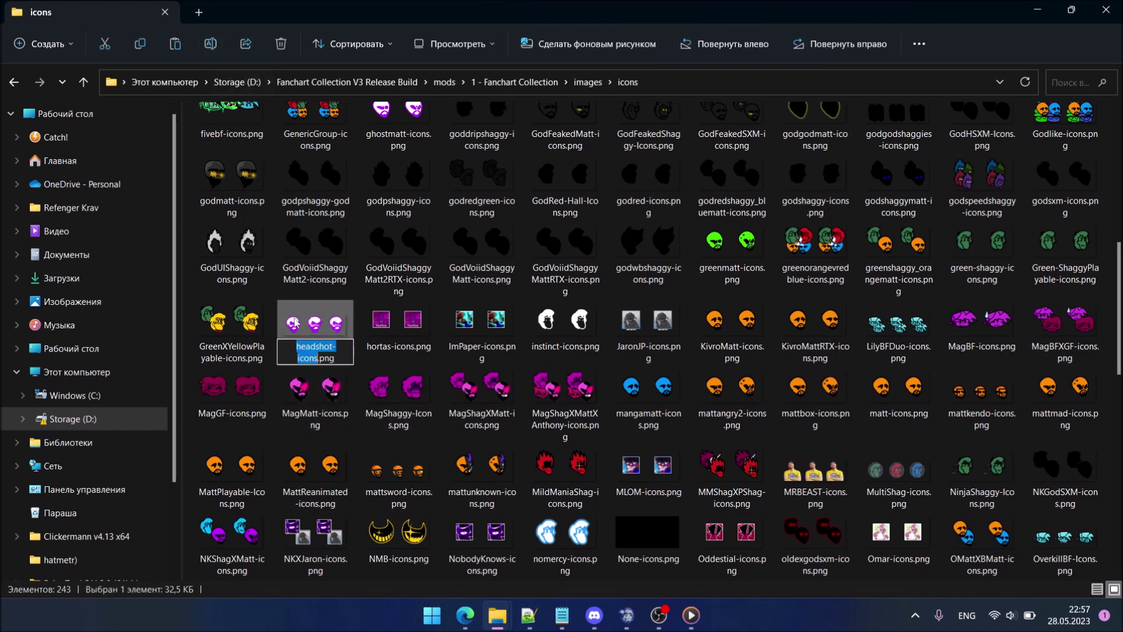
pyautogui.click(334, 350)
pyautogui.write('Cam')
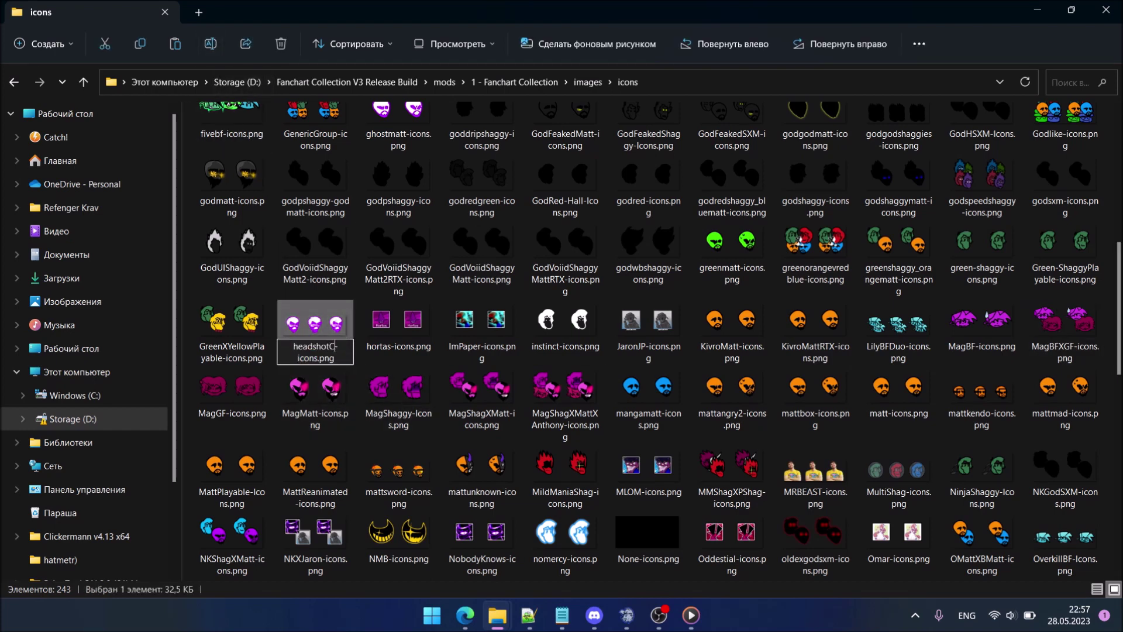
pyautogui.press('Home')
pyautogui.press('Delete')
pyautogui.write('H')
pyautogui.press('Return')
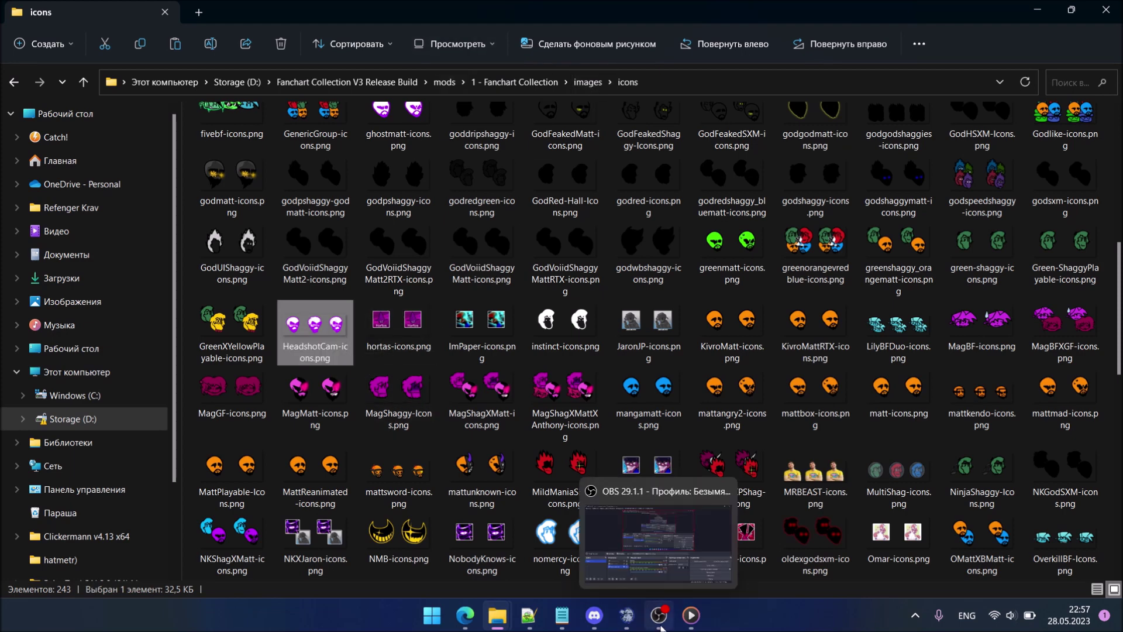
pyautogui.moveTo(630, 624)
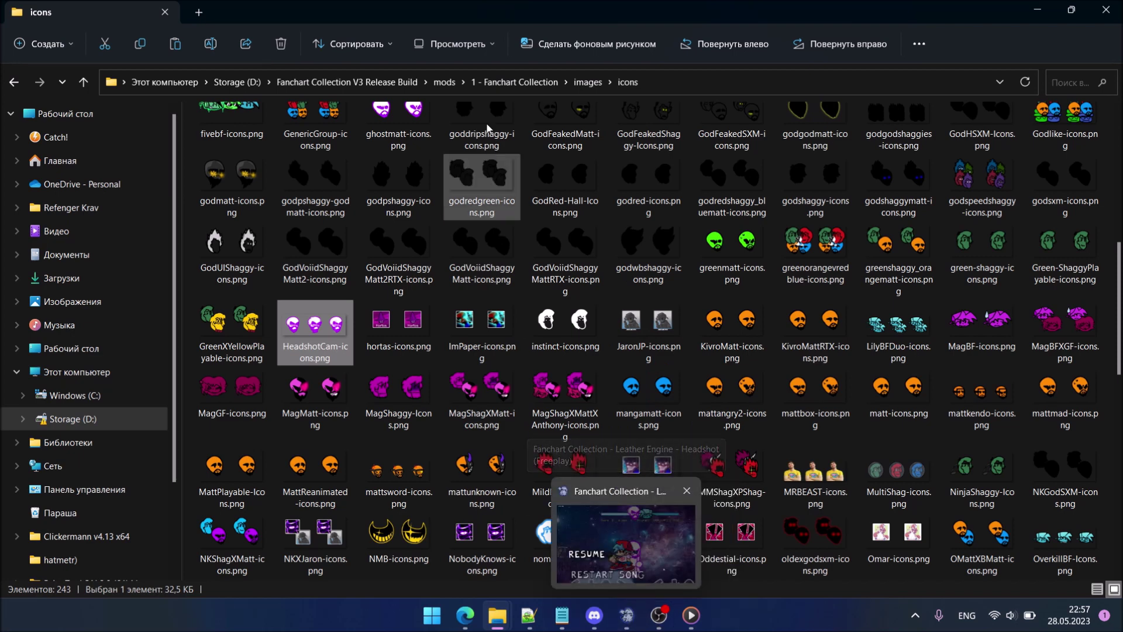
pyautogui.click(547, 85)
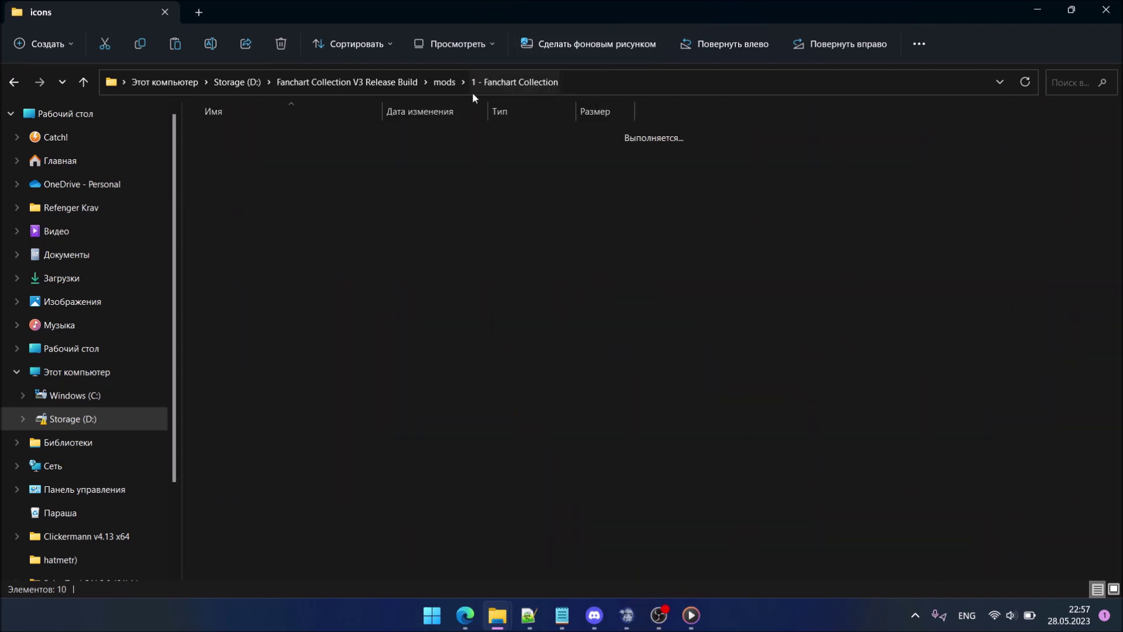
# Step: In _append > data > characterList.txt, change Headshot:NobodyKnows to HeadshotCam:NobodyKnows
pyautogui.doubleClick(326, 137)
pyautogui.doubleClick(313, 139)
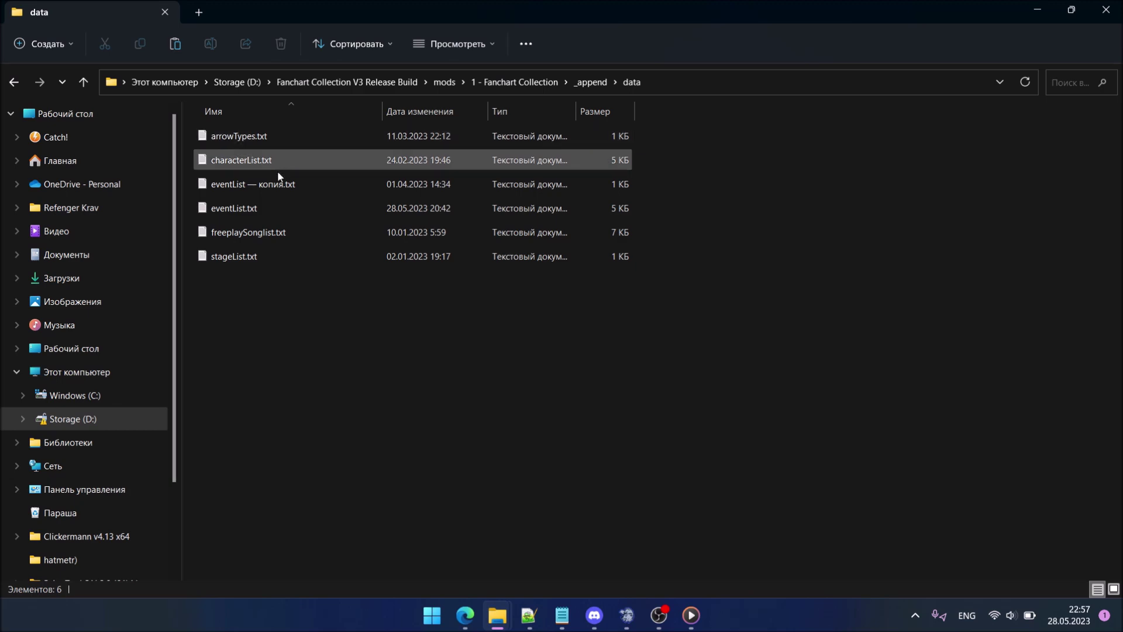
pyautogui.doubleClick(280, 159)
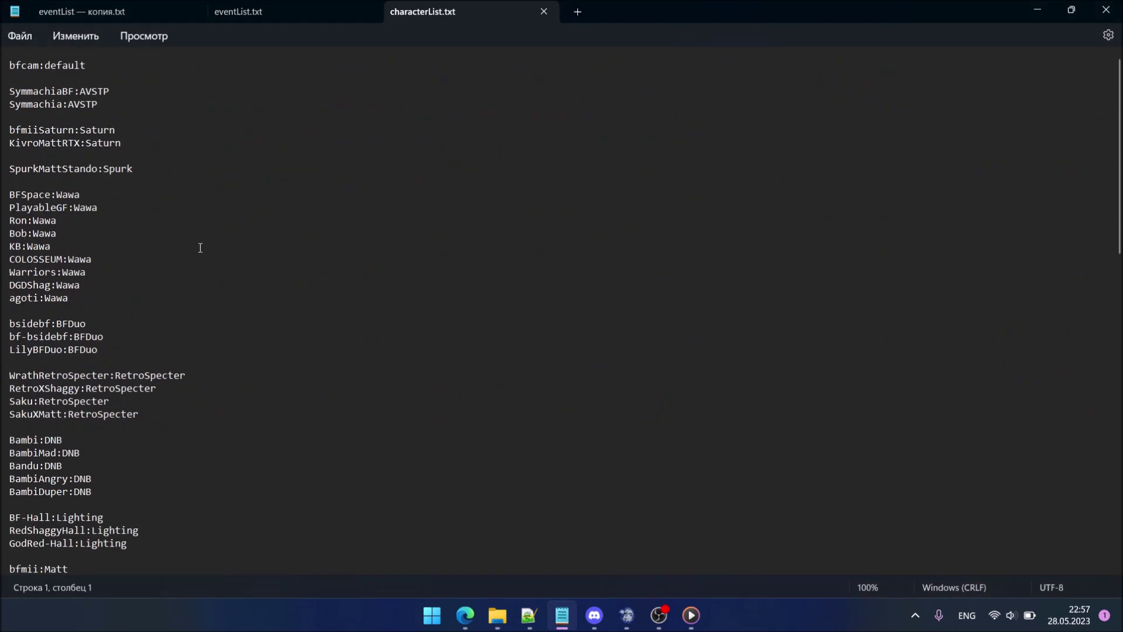
pyautogui.scroll(-4, 124, 239)
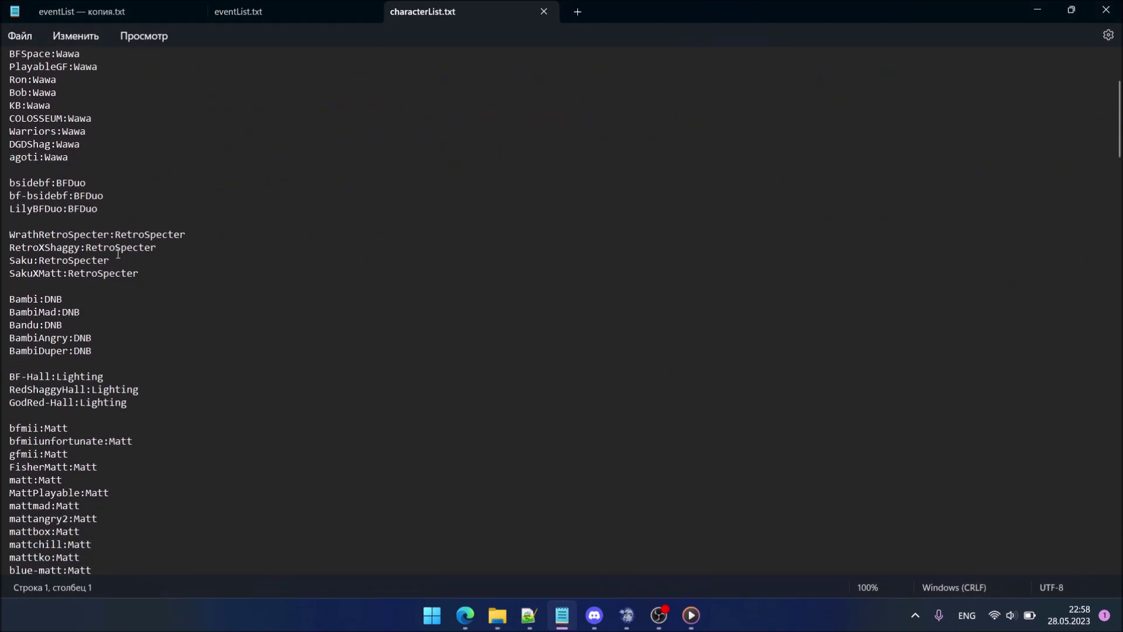
pyautogui.moveTo(1121, 137); pyautogui.dragTo(1084, 458)
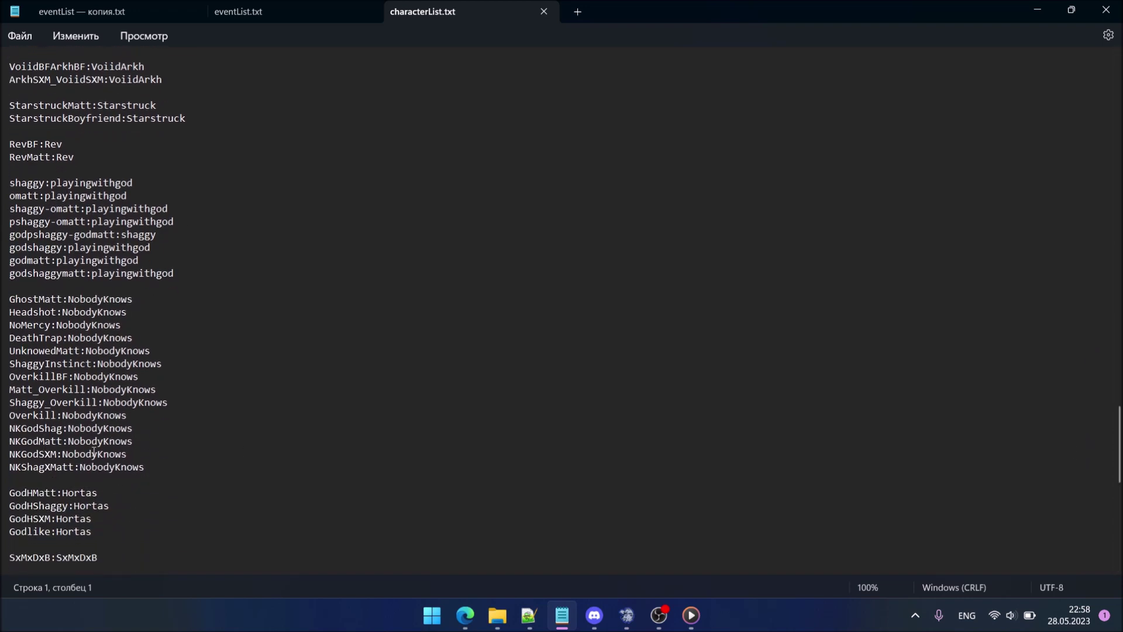
pyautogui.click(58, 314)
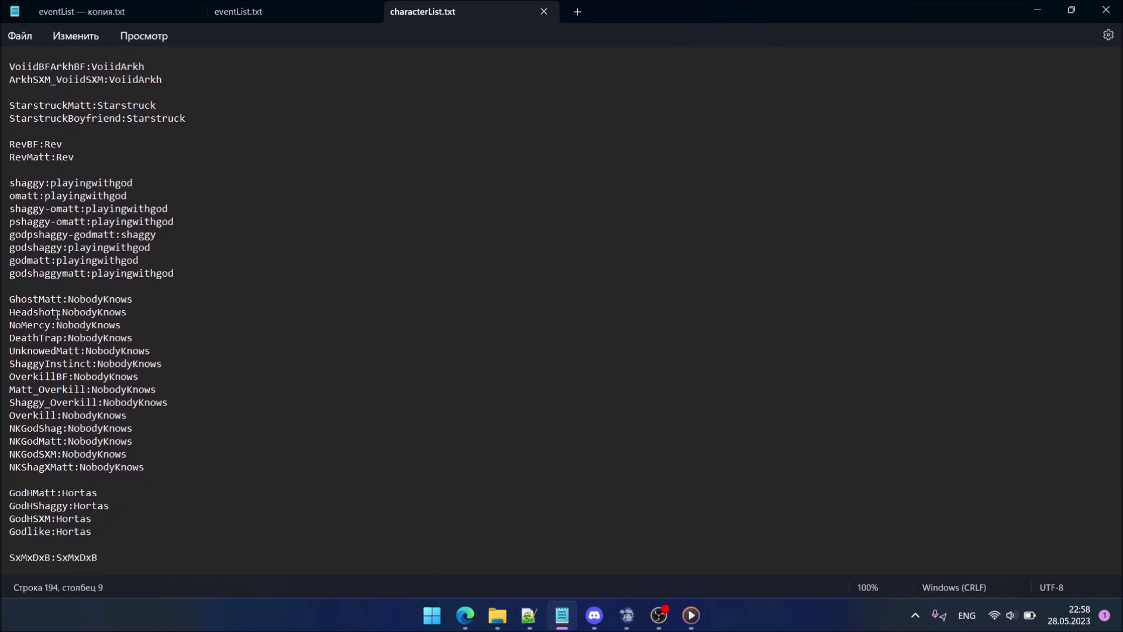
pyautogui.write('Cam')
pyautogui.click(1039, 13)
pyautogui.click(627, 615)
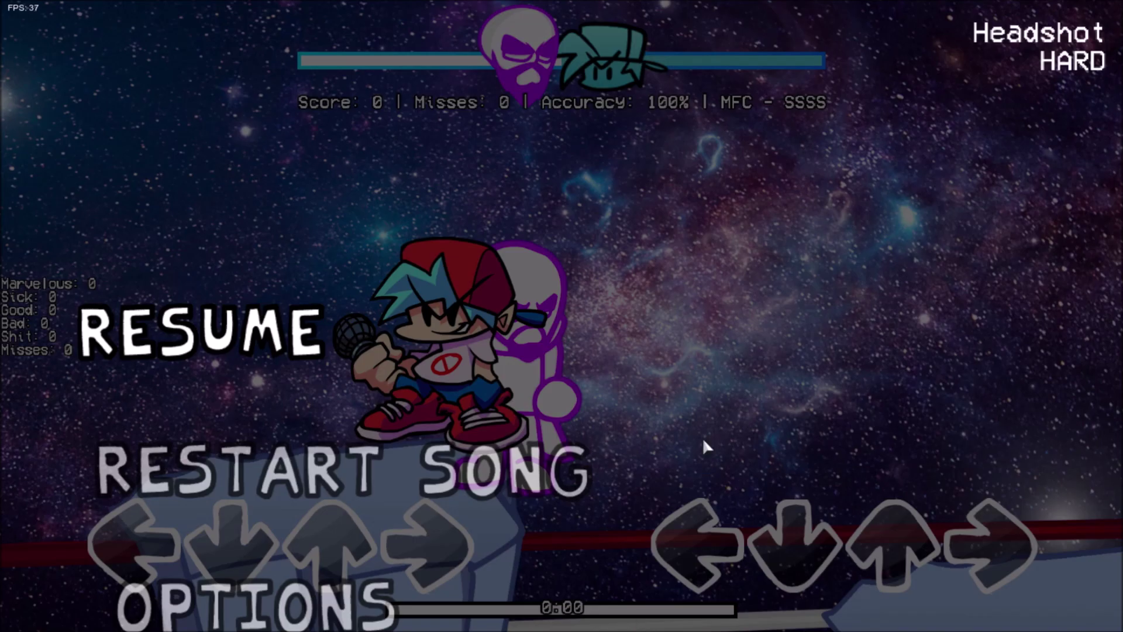
# Step: Open the Headshot chart editor and set the character group to NobodyKnows
pyautogui.press('Return')
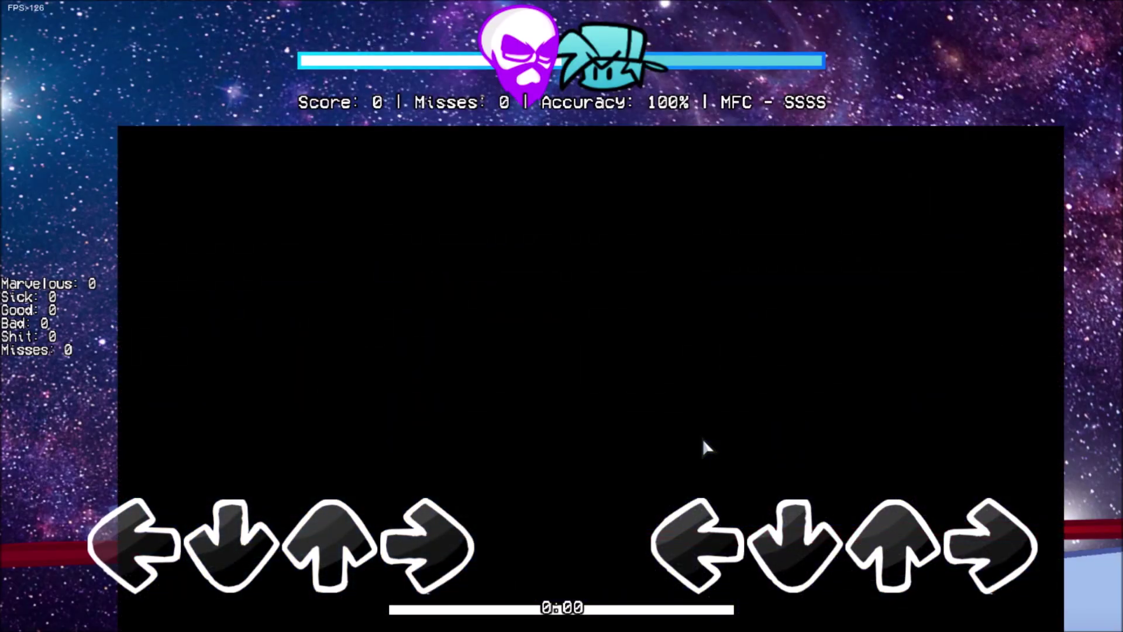
pyautogui.press('7')
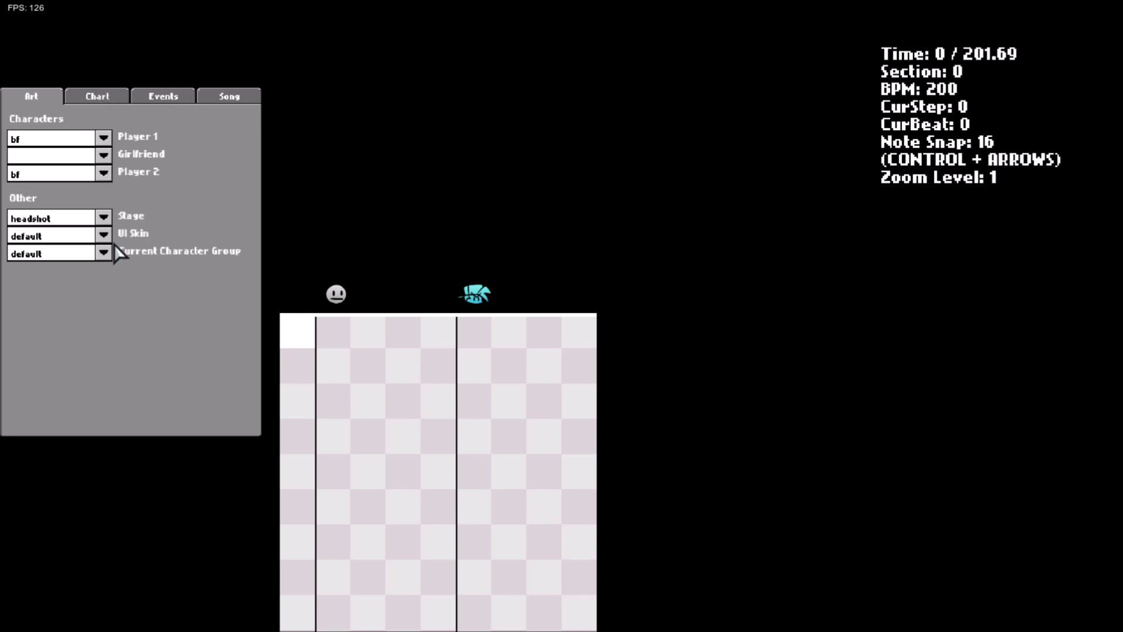
pyautogui.click(102, 253)
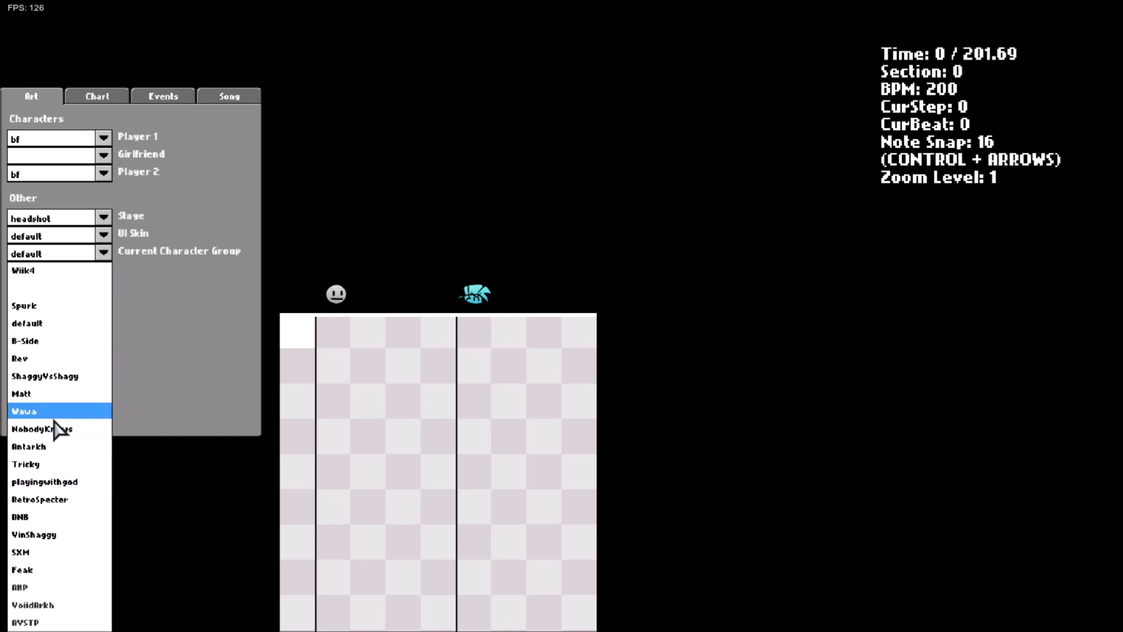
pyautogui.click(49, 411)
pyautogui.click(105, 254)
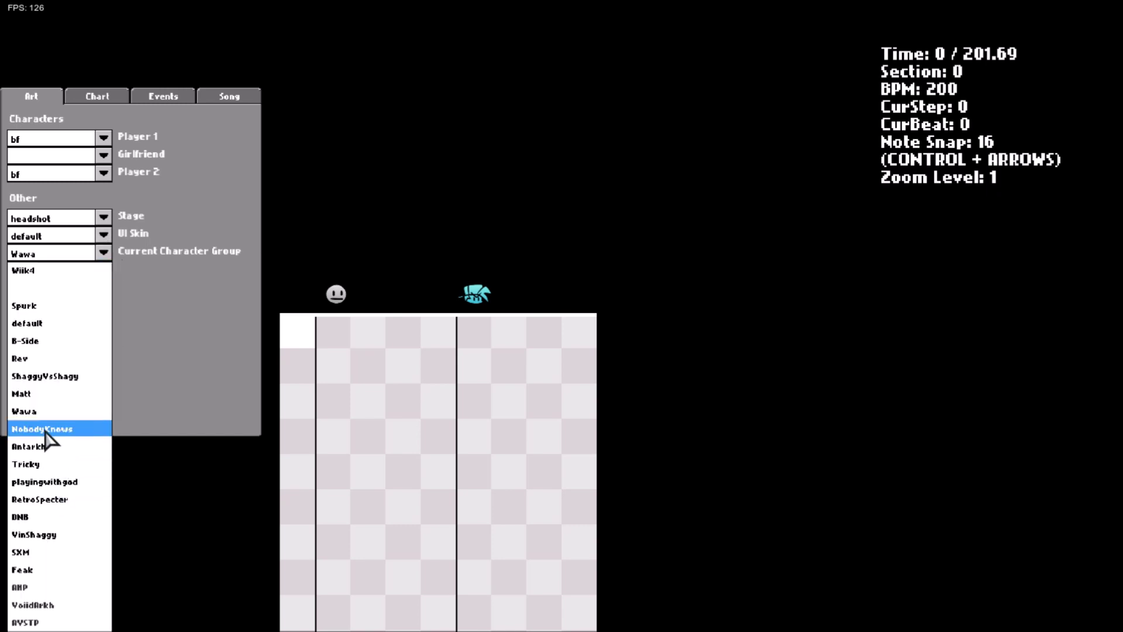
pyautogui.click(20, 433)
# Step: Set Player 2 to HeadshotCam and Player 1 to bfcam, then start the playtest
pyautogui.click(102, 173)
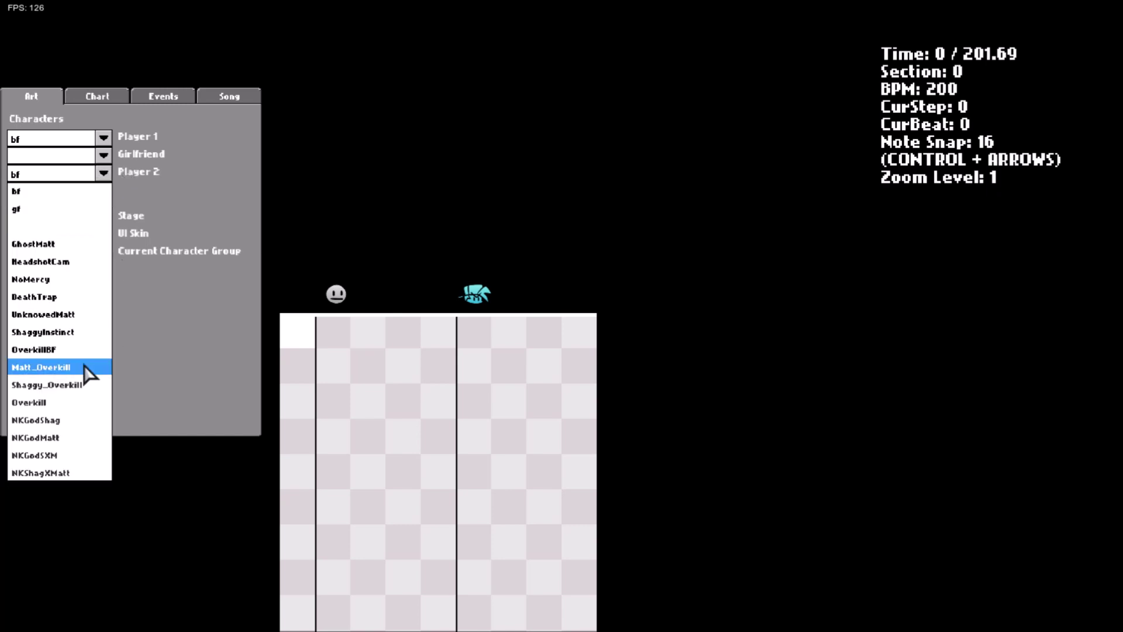
pyautogui.click(56, 265)
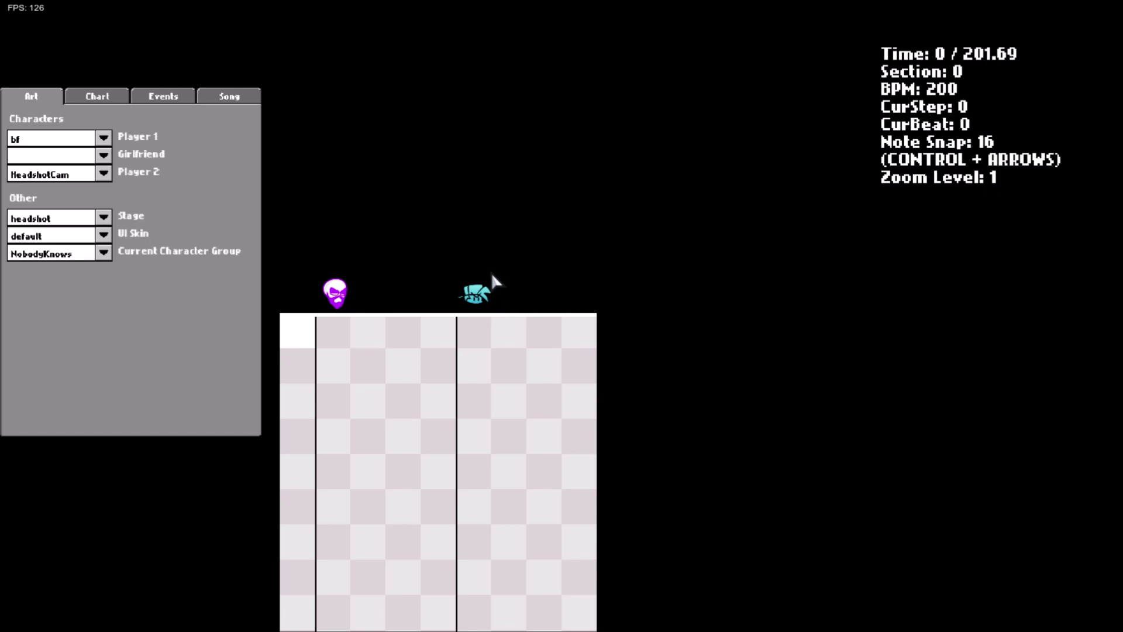
pyautogui.click(104, 138)
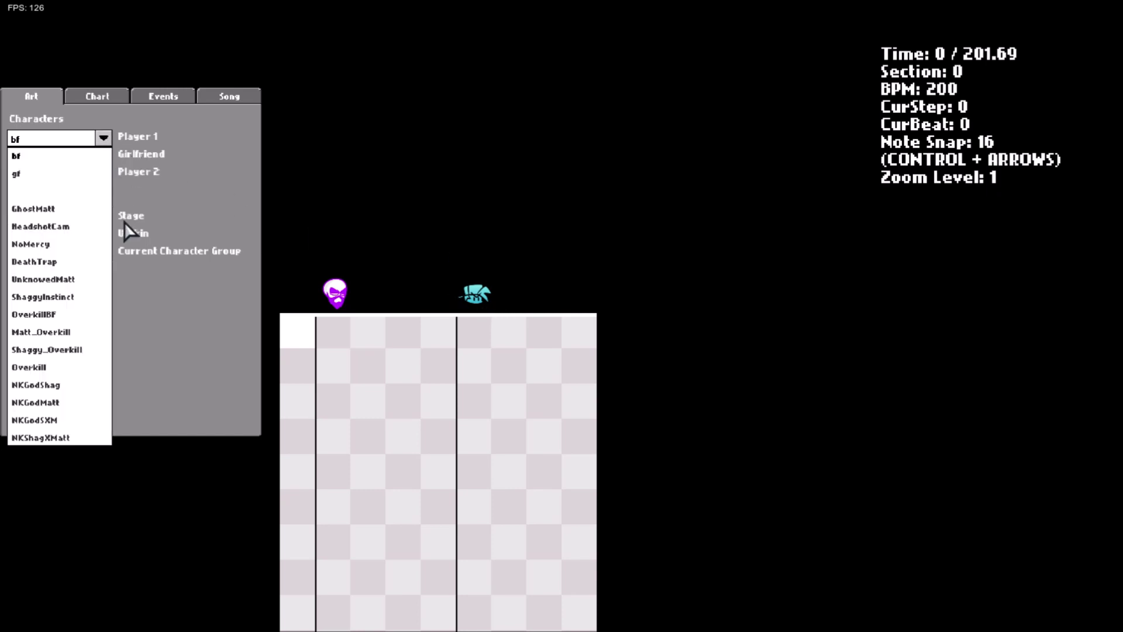
pyautogui.click(170, 200)
pyautogui.click(103, 139)
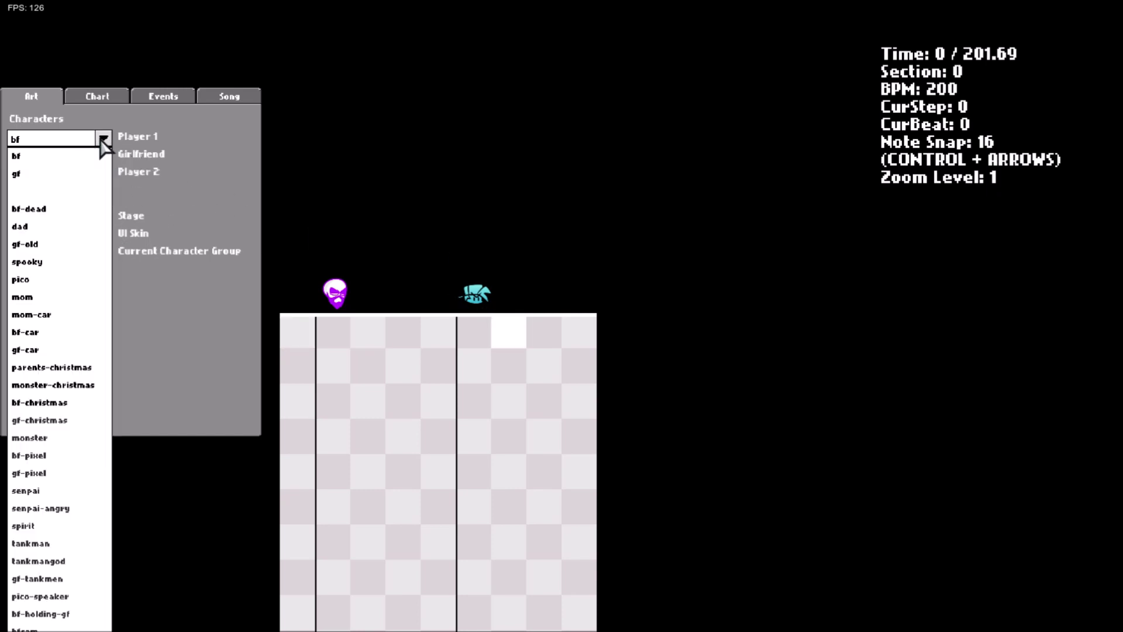
pyautogui.scroll(-1, 67, 426)
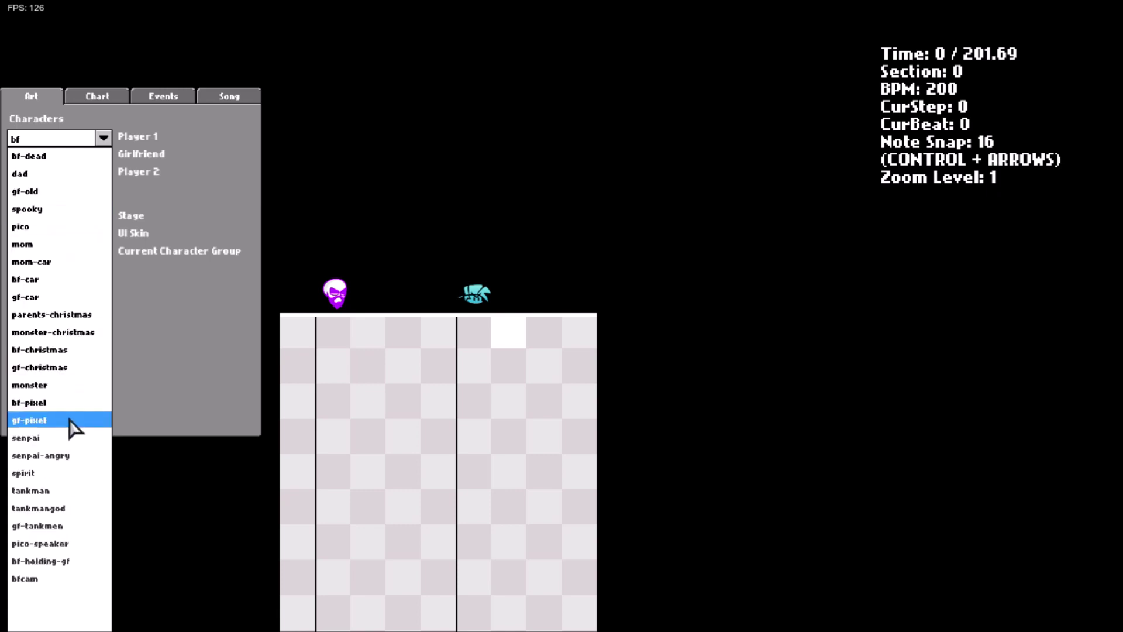
pyautogui.click(50, 581)
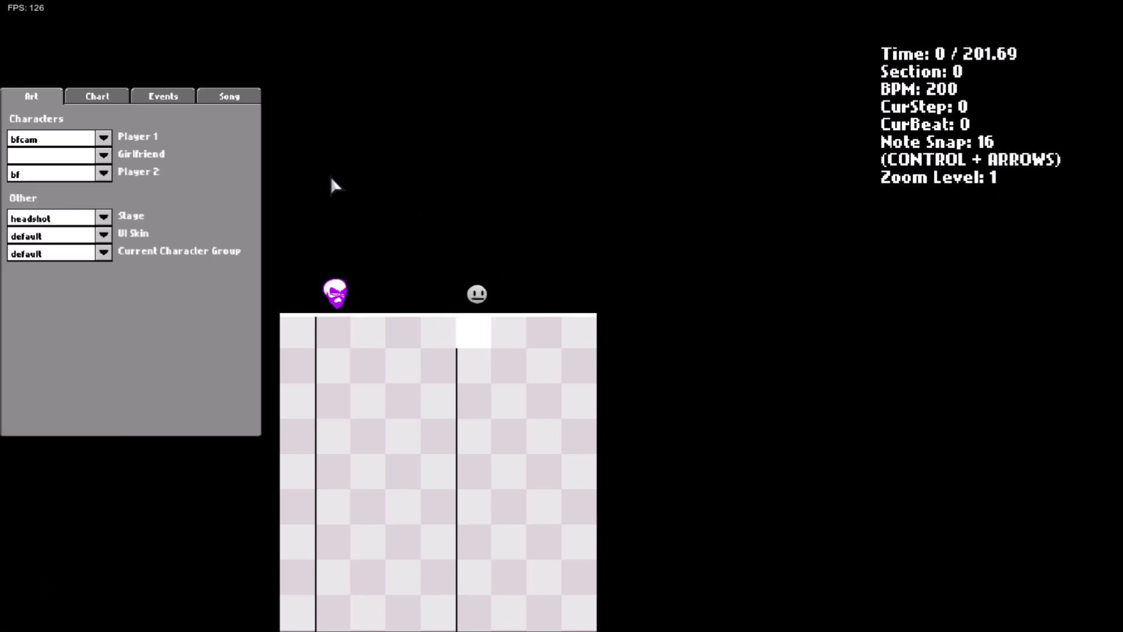
pyautogui.press('Return')
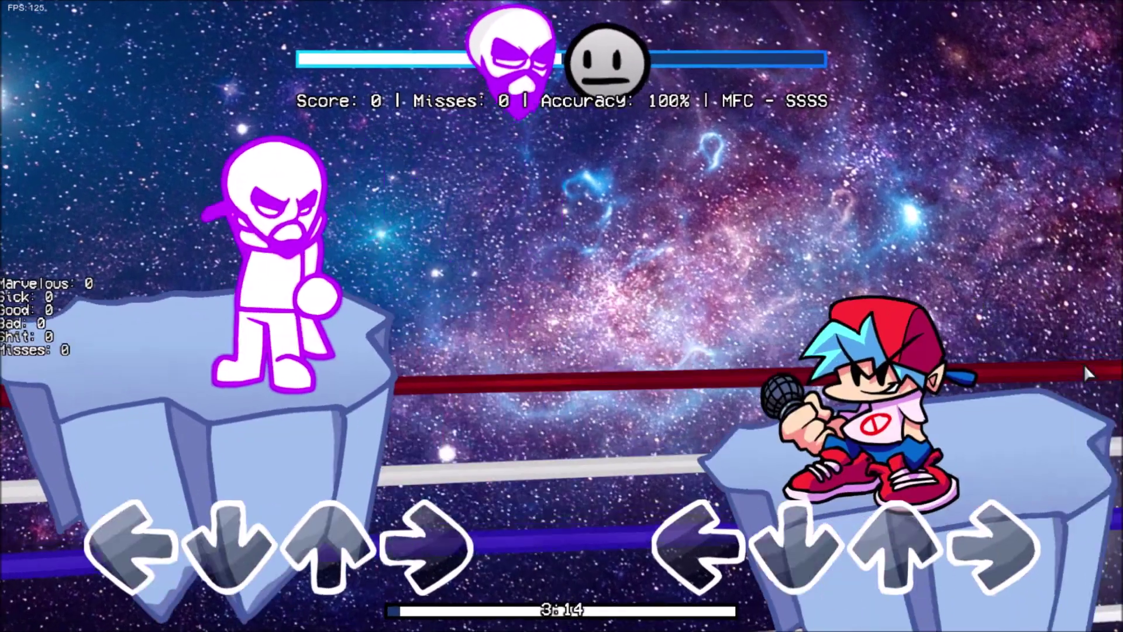
# Step: Pause the Headshot test run and return to the chart editor
pyautogui.press('Return')
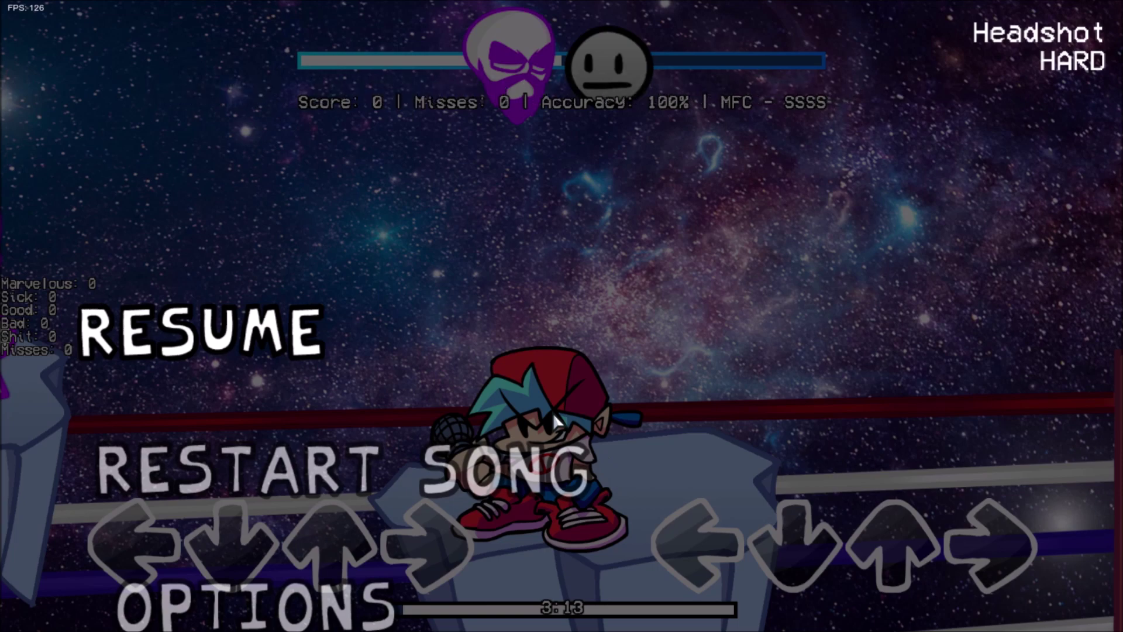
pyautogui.press('7')
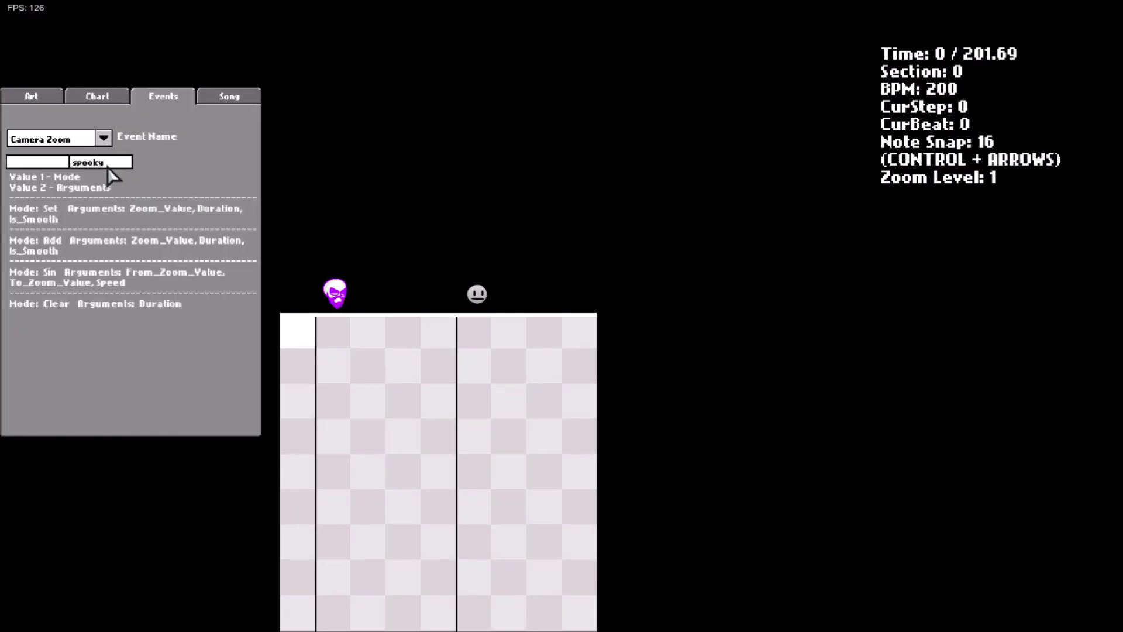
pyautogui.click(103, 138)
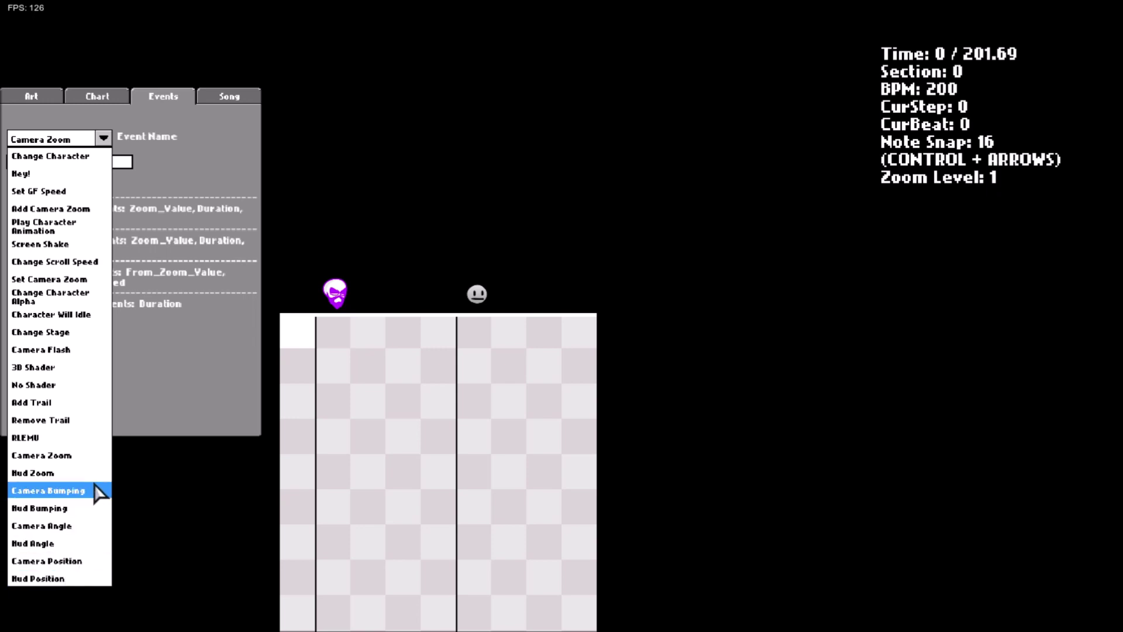
pyautogui.click(88, 456)
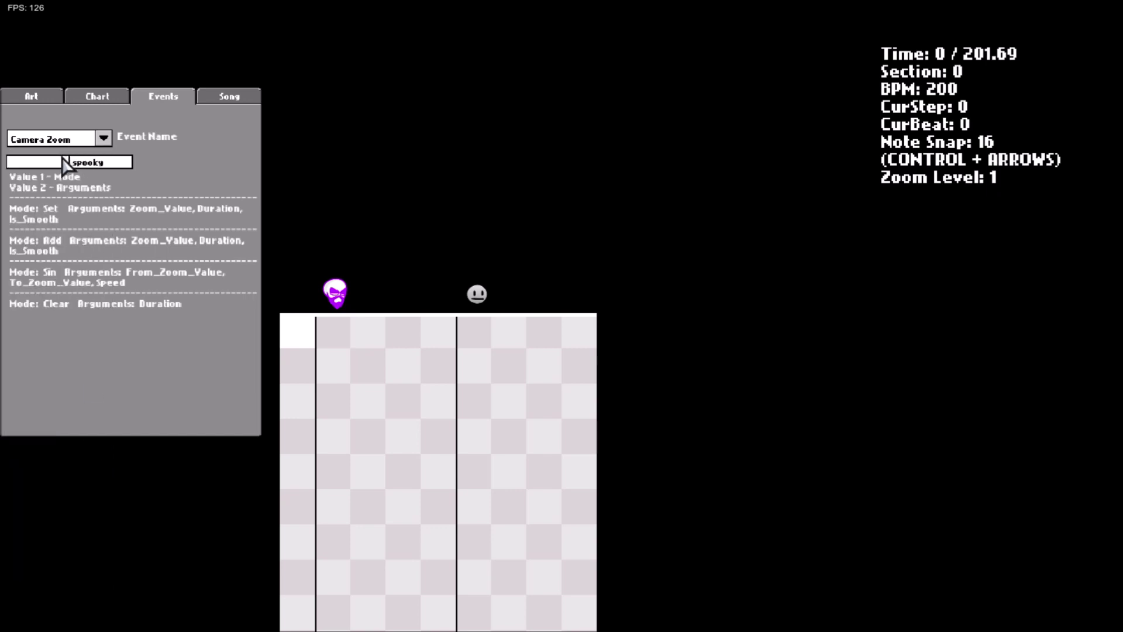